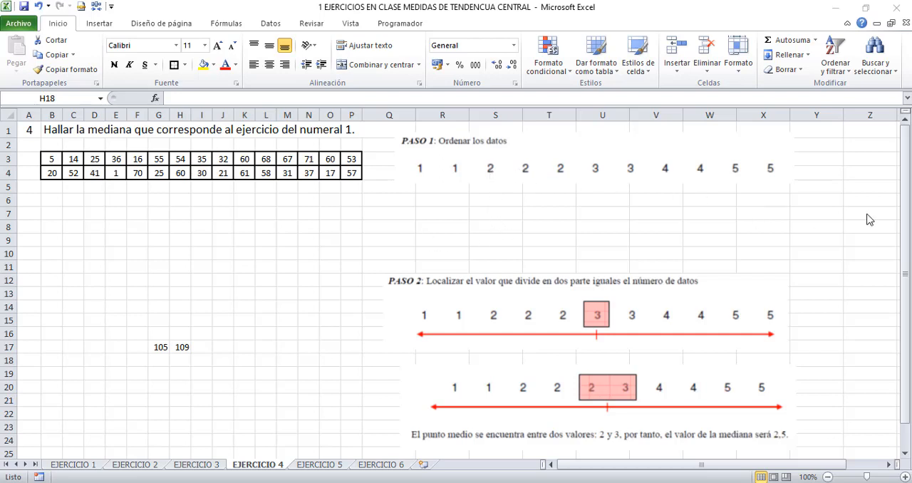
pyautogui.click(909, 223)
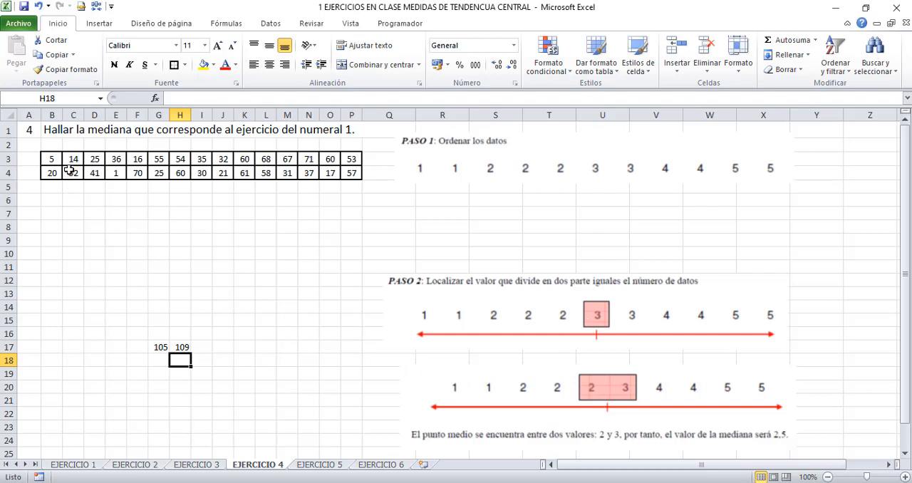
pyautogui.moveTo(56, 162); pyautogui.dragTo(349, 176)
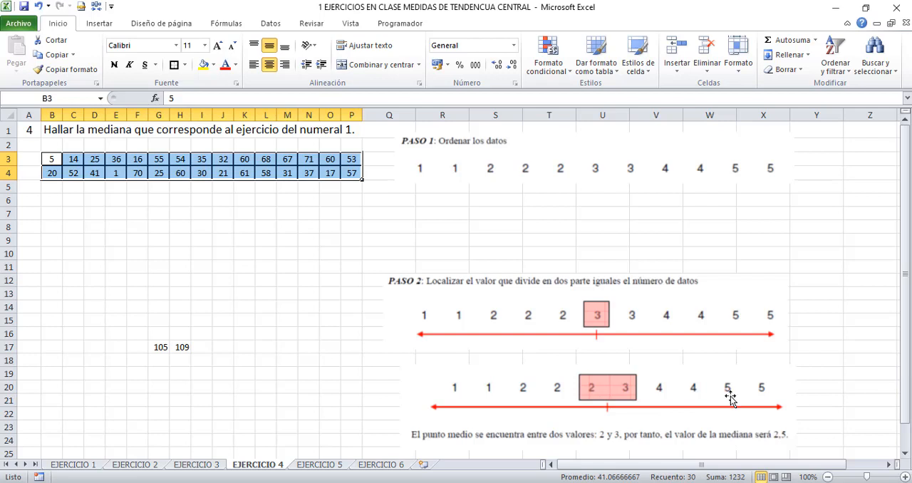
pyautogui.moveTo(906, 325)
pyautogui.mouseDown()
pyautogui.moveTo(906, 335)
pyautogui.moveTo(907, 316)
pyautogui.mouseUp()
# Copy the first data row, B3:P3, and paste it as transposed values starting in cell B6
pyautogui.moveTo(49, 159); pyautogui.dragTo(346, 159)
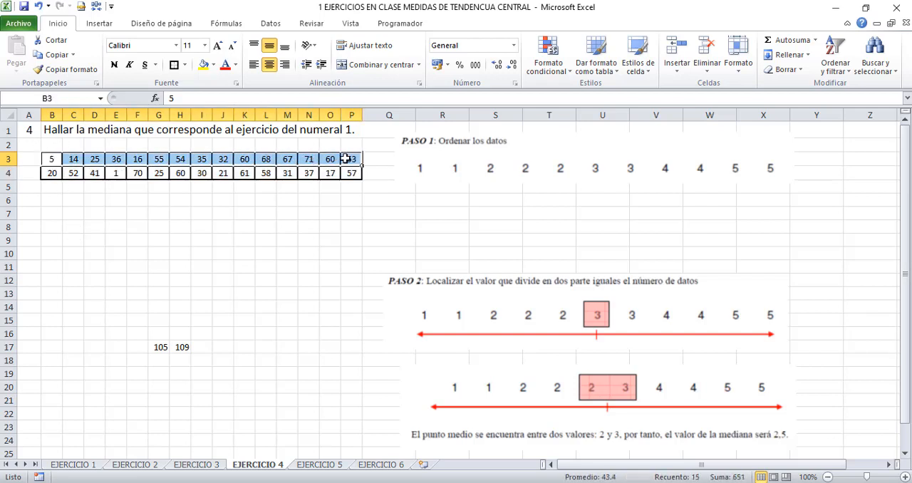
pyautogui.hotkey('ctrl', 'c')
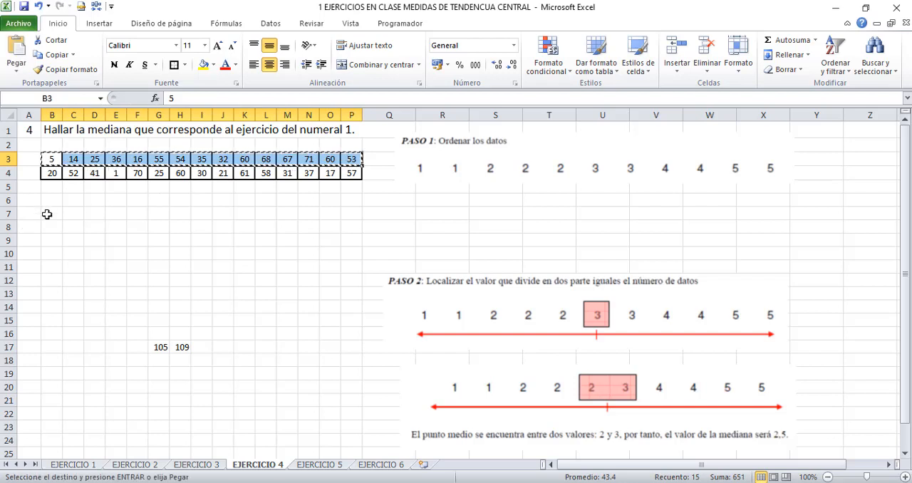
pyautogui.click(48, 201)
pyautogui.rightClick(47, 201)
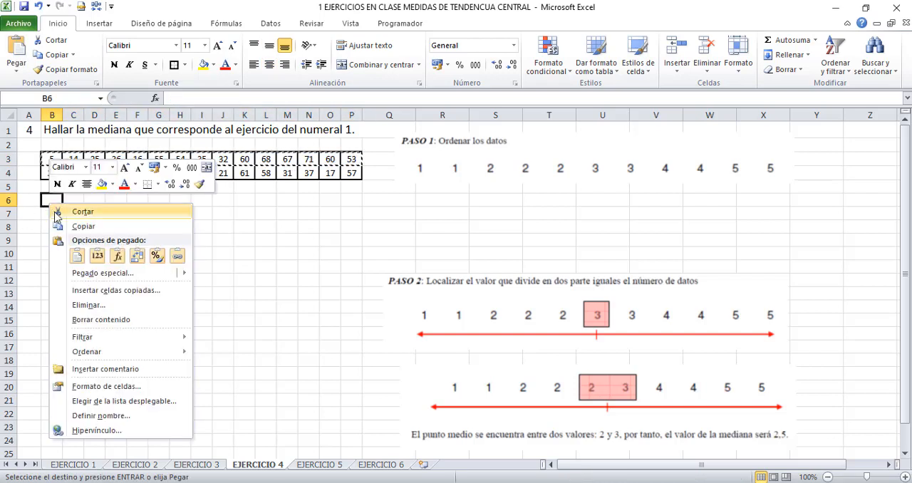
pyautogui.click(92, 273)
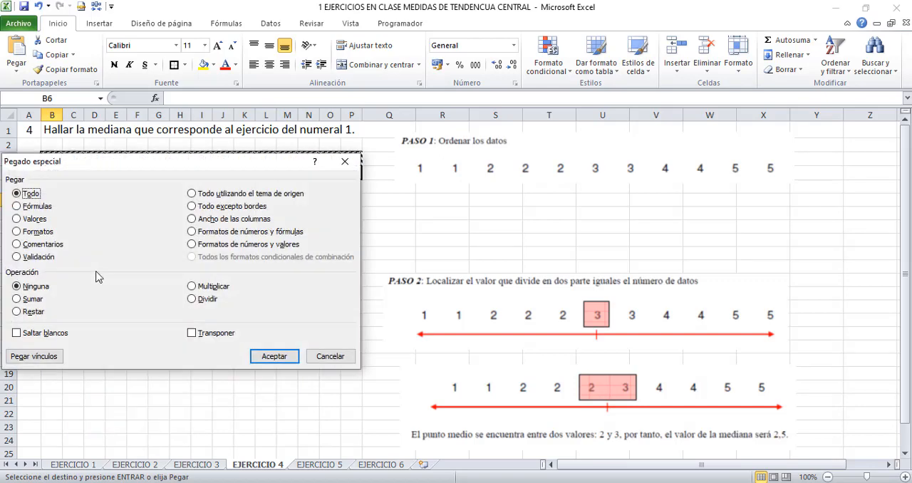
pyautogui.click(39, 221)
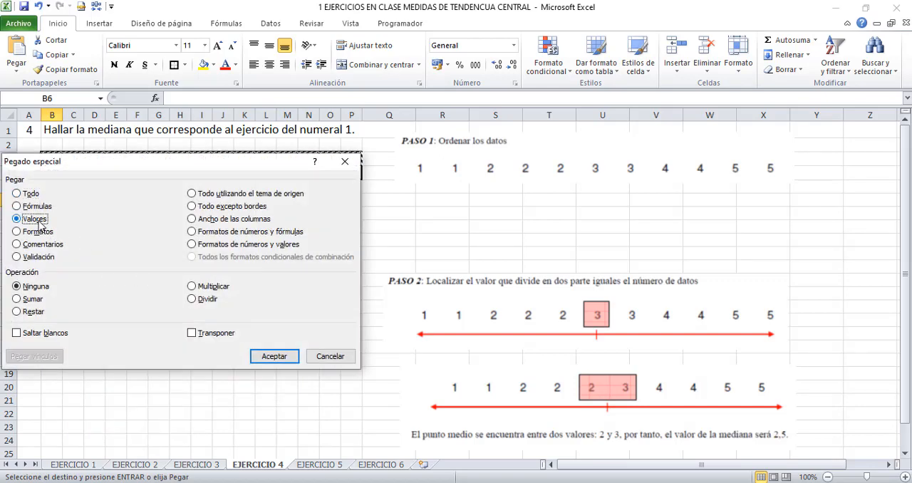
pyautogui.click(218, 338)
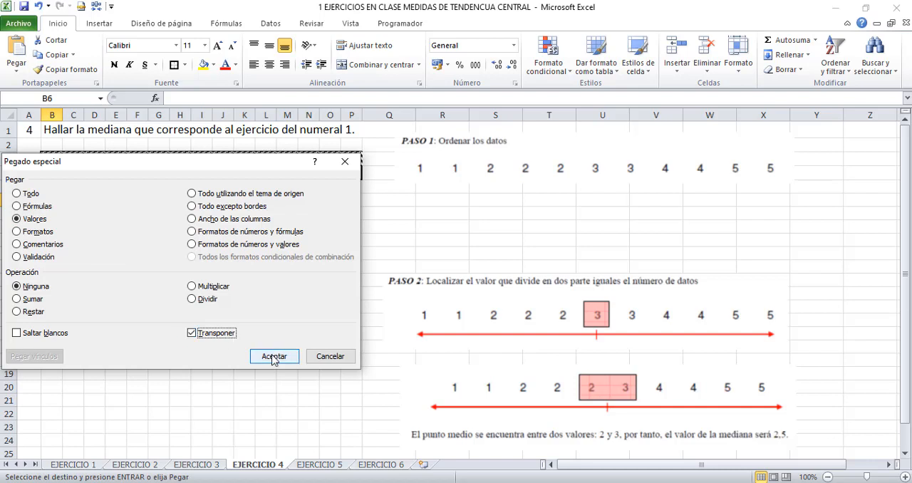
pyautogui.click(273, 357)
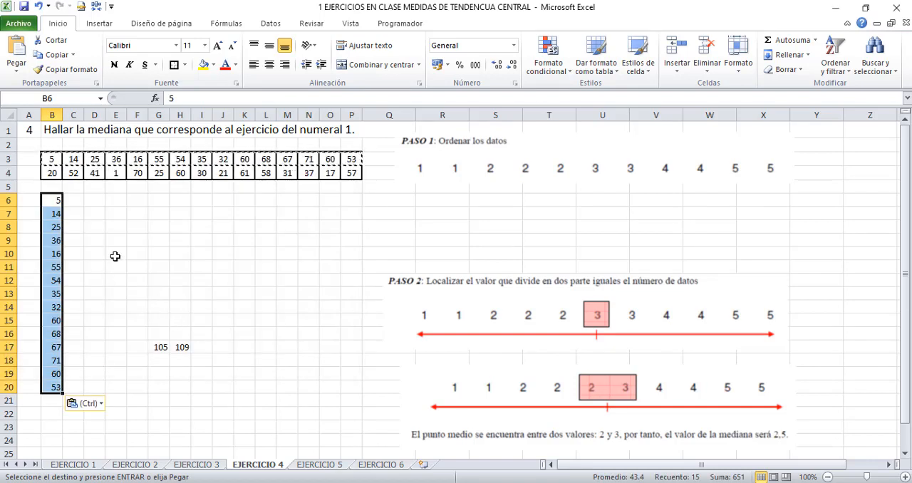
# Copy the second data row, B4:P4, and paste it as transposed values directly below the first list, starting in B21
pyautogui.click(51, 400)
pyautogui.moveTo(51, 172); pyautogui.dragTo(355, 174)
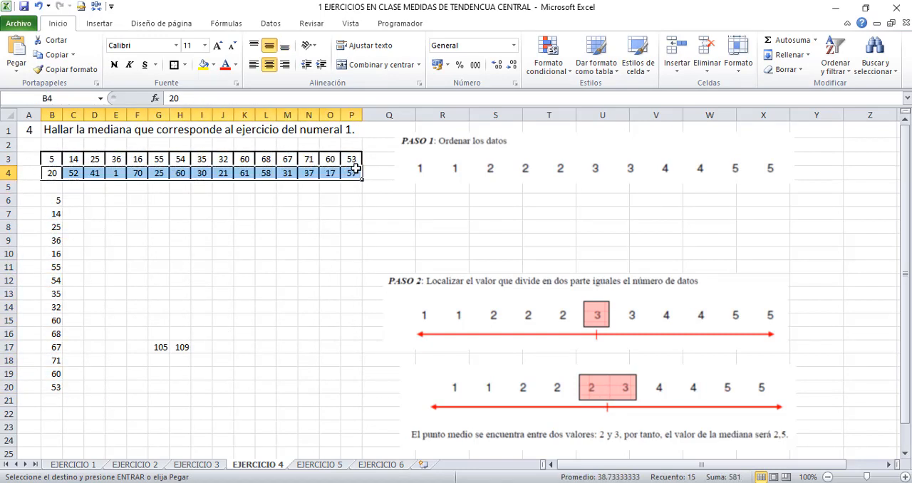
pyautogui.click(57, 400)
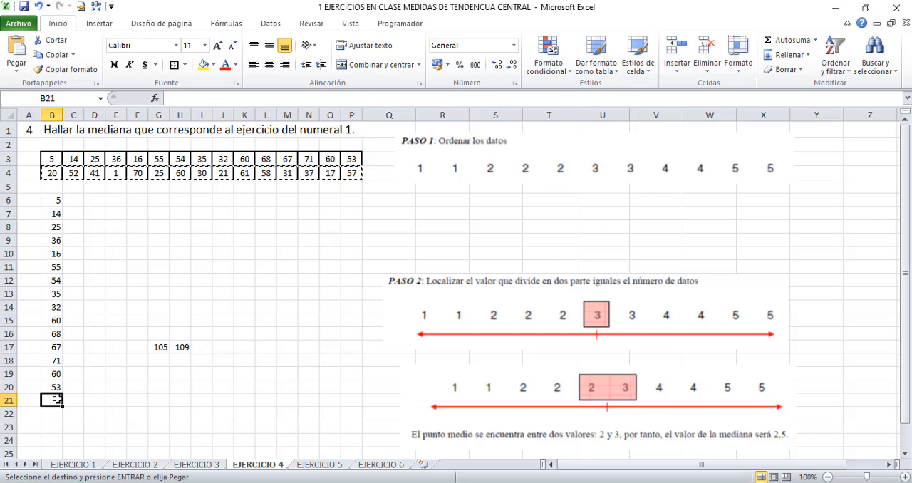
pyautogui.rightClick(57, 399)
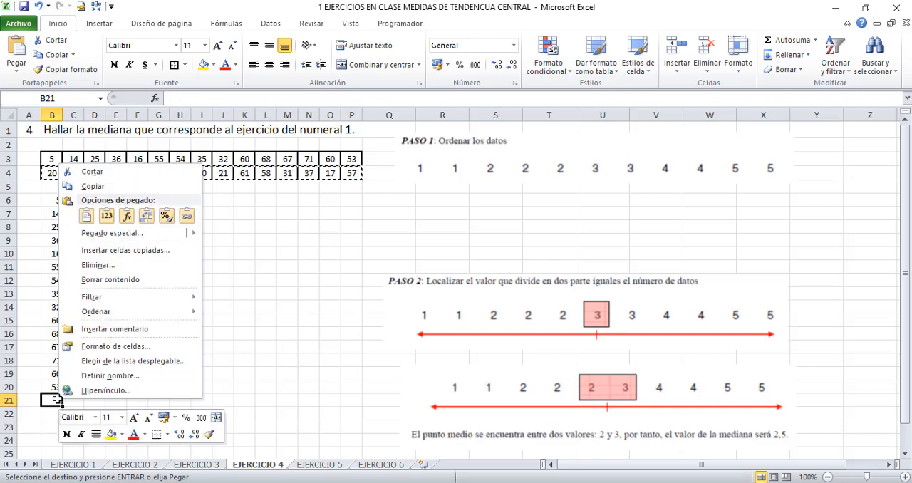
pyautogui.click(105, 237)
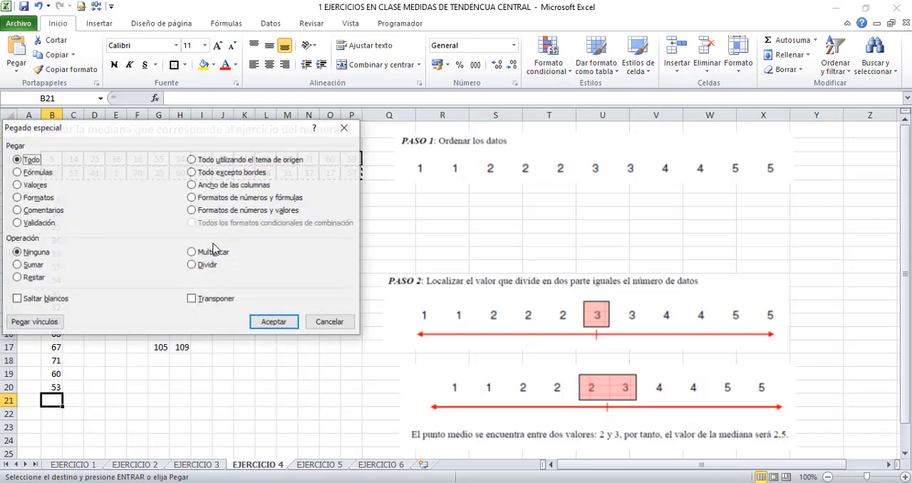
pyautogui.click(35, 186)
pyautogui.click(201, 300)
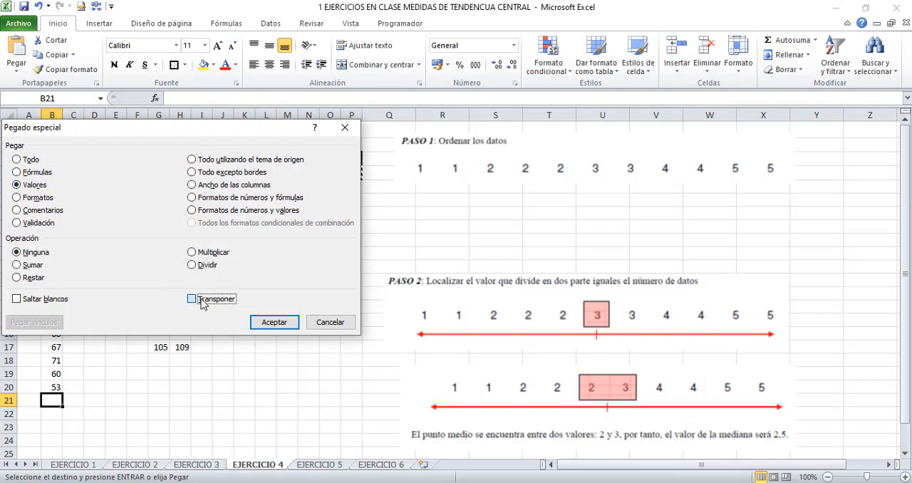
pyautogui.click(271, 325)
pyautogui.press('Escape')
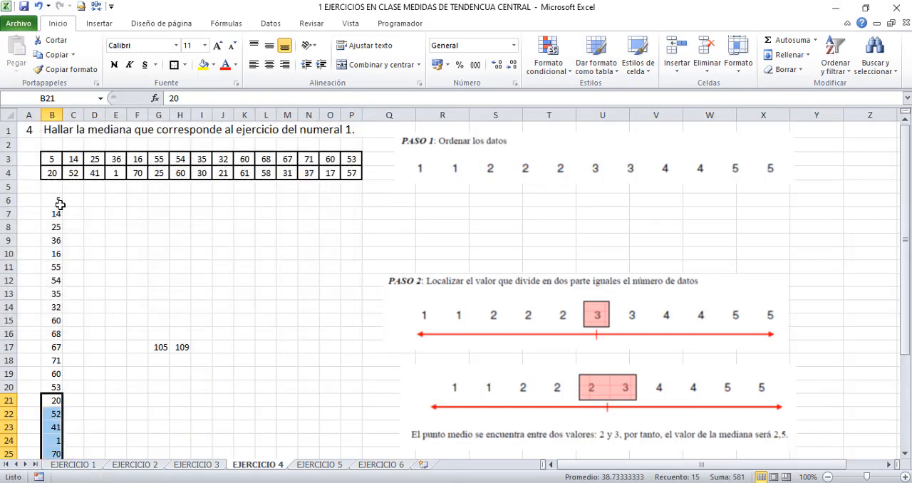
# Sort the combined column of data, B6:B35, from smallest to largest
pyautogui.click(58, 203)
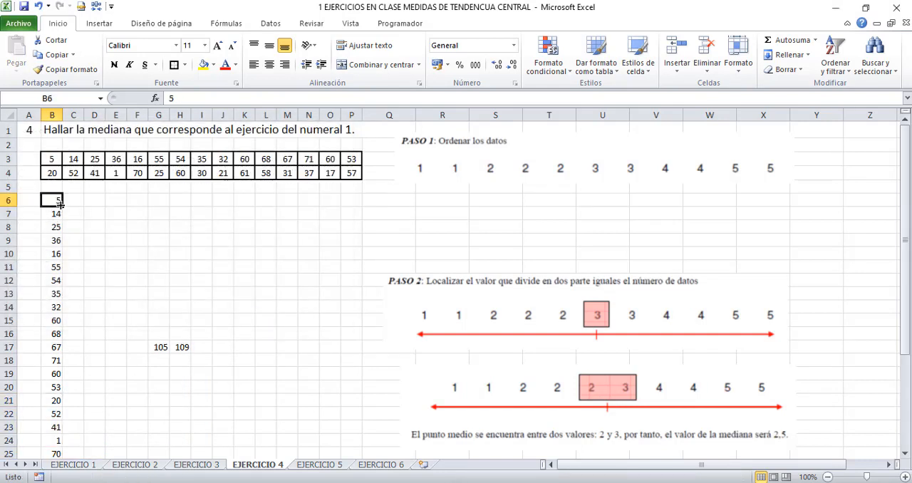
pyautogui.moveTo(60, 205); pyautogui.dragTo(62, 412)
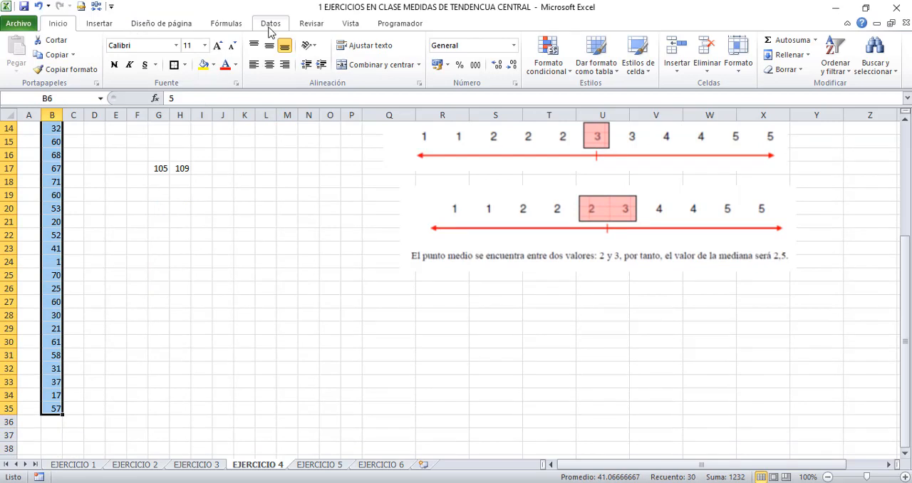
pyautogui.click(838, 73)
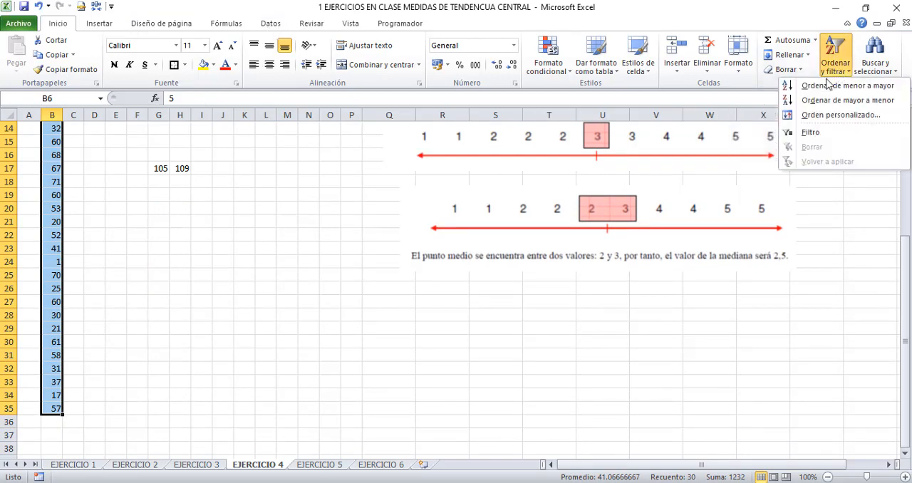
pyautogui.click(826, 86)
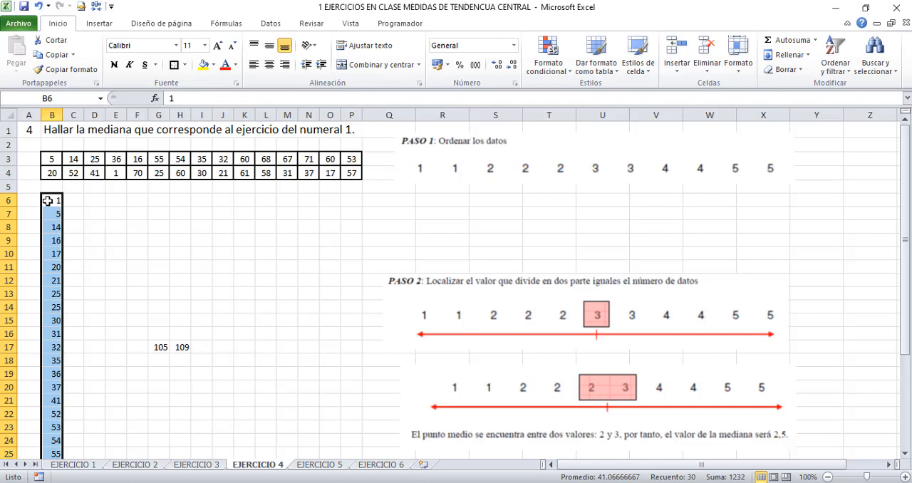
# Fill the two middle values of the sorted list, cells B20:B21, with yellow
pyautogui.moveTo(48, 201); pyautogui.dragTo(56, 393)
pyautogui.click(55, 399)
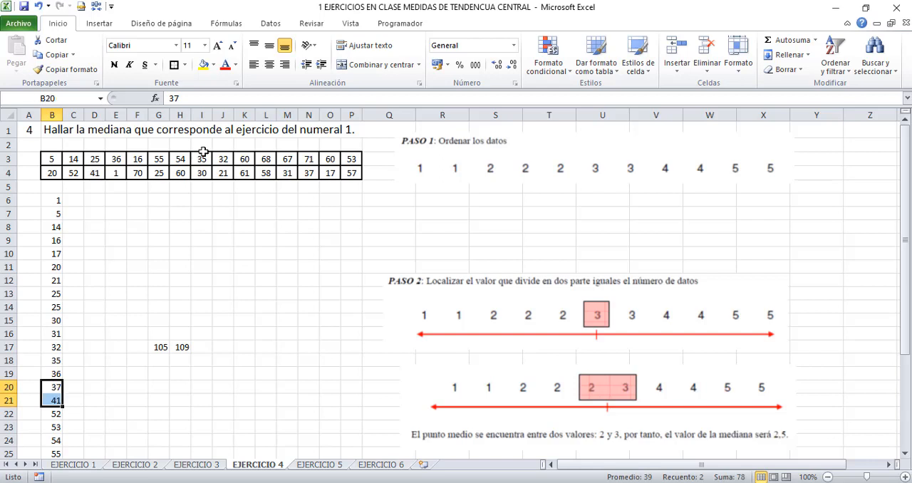
pyautogui.click(206, 67)
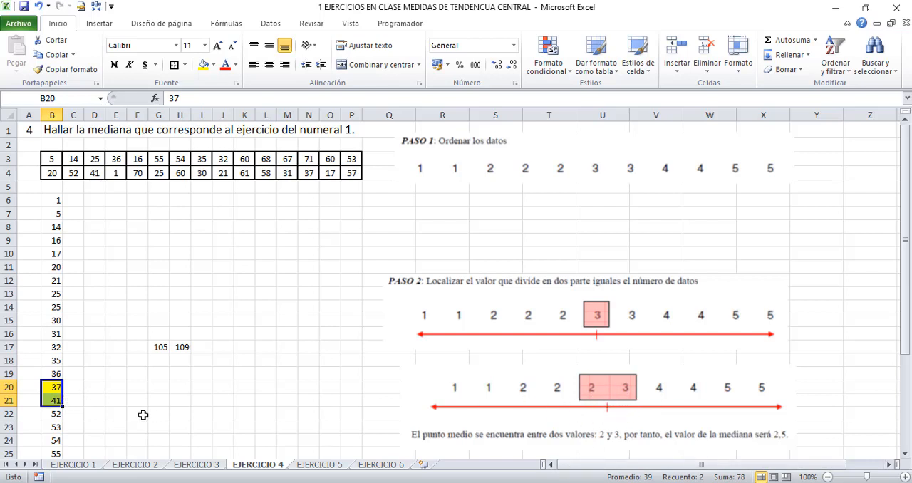
# Calculate the average of the two middle values in cell F20 with =PROMEDIO(B20:B21)
pyautogui.click(131, 390)
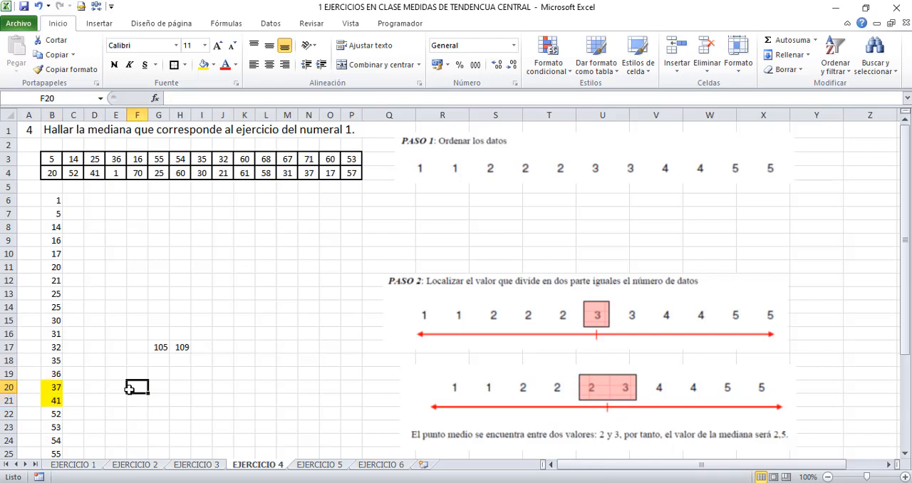
pyautogui.write('=PROMEDIO')
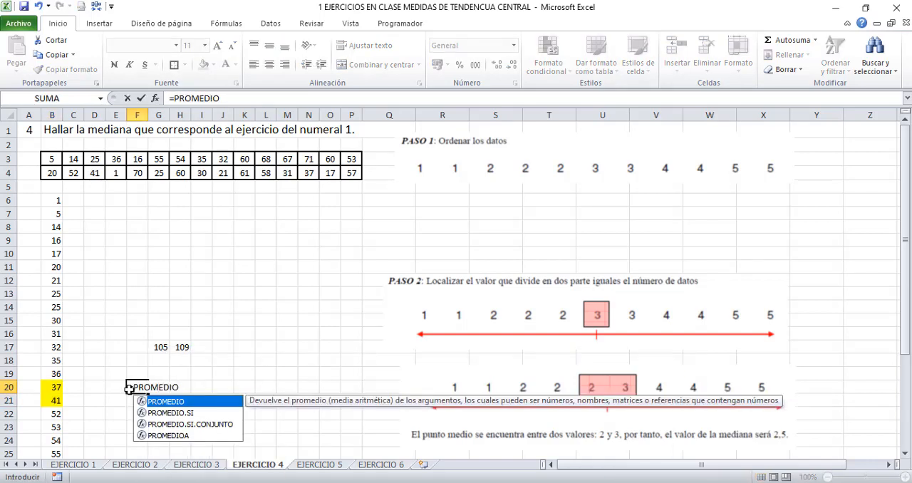
pyautogui.write('(')
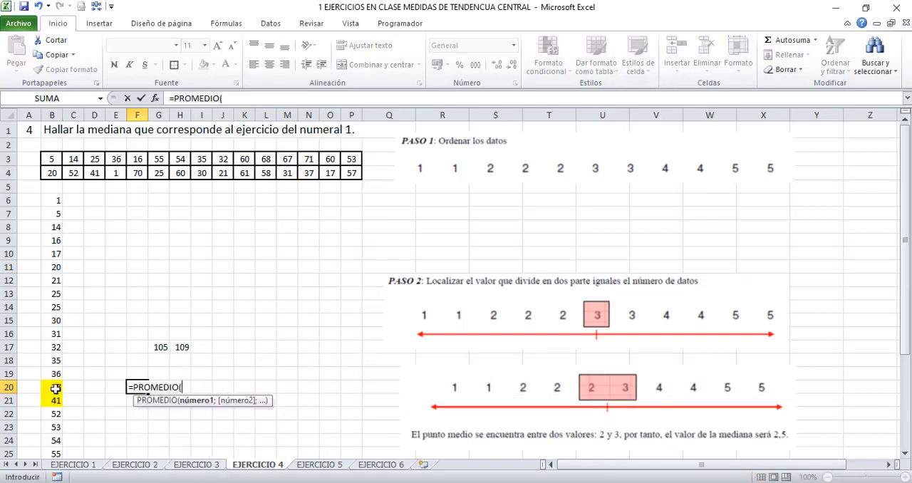
pyautogui.moveTo(56, 389); pyautogui.dragTo(55, 401)
pyautogui.press('Return')
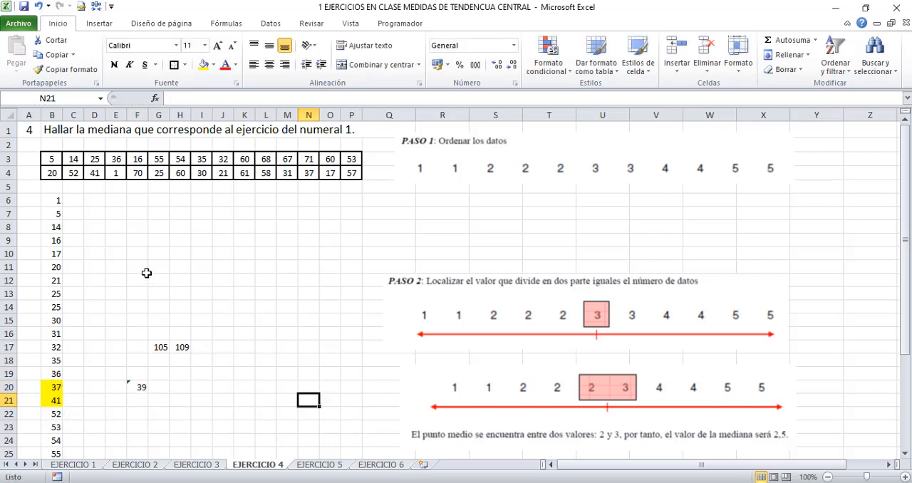
# Calculate the median of the original unsorted data in cell G7 with =MEDIANA(B3:P4)
pyautogui.click(154, 212)
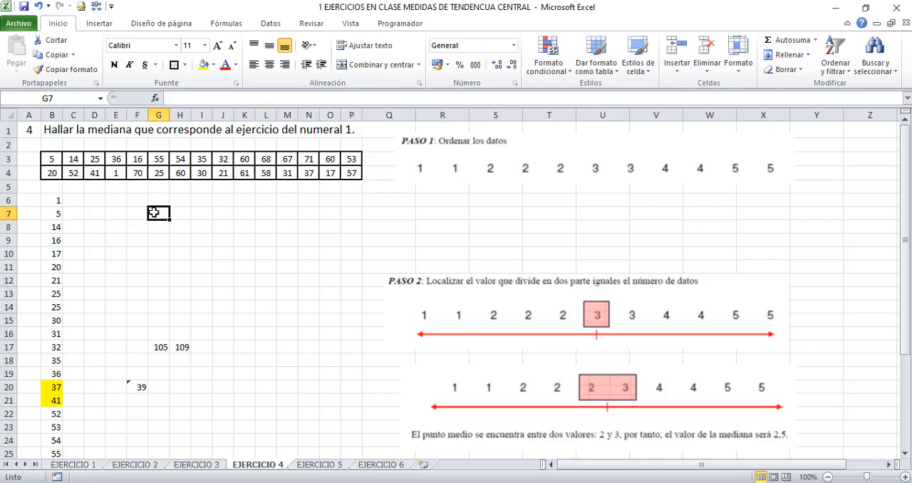
pyautogui.write(')')
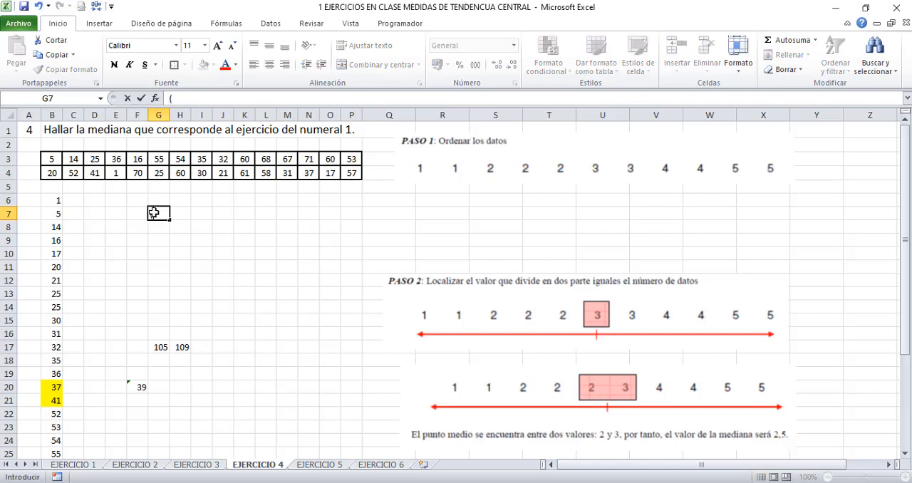
pyautogui.press('BackSpace')
pyautogui.write('=media')
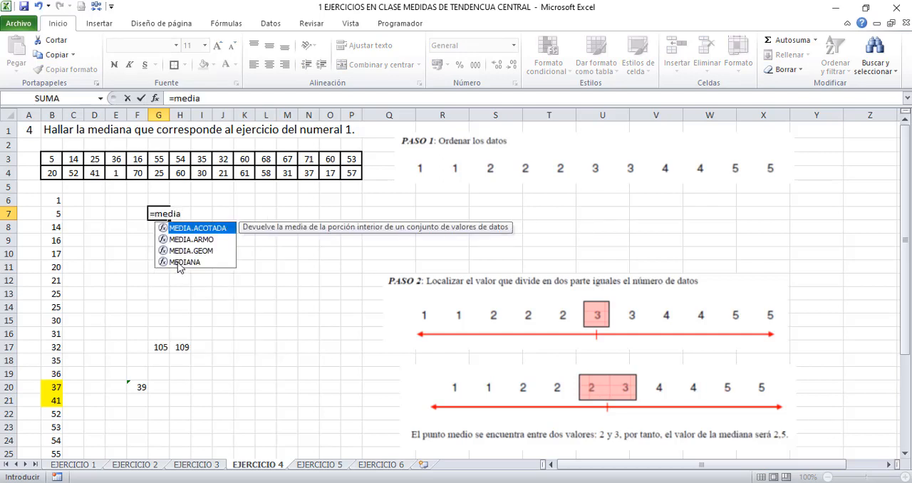
pyautogui.click(178, 264)
pyautogui.doubleClick(178, 263)
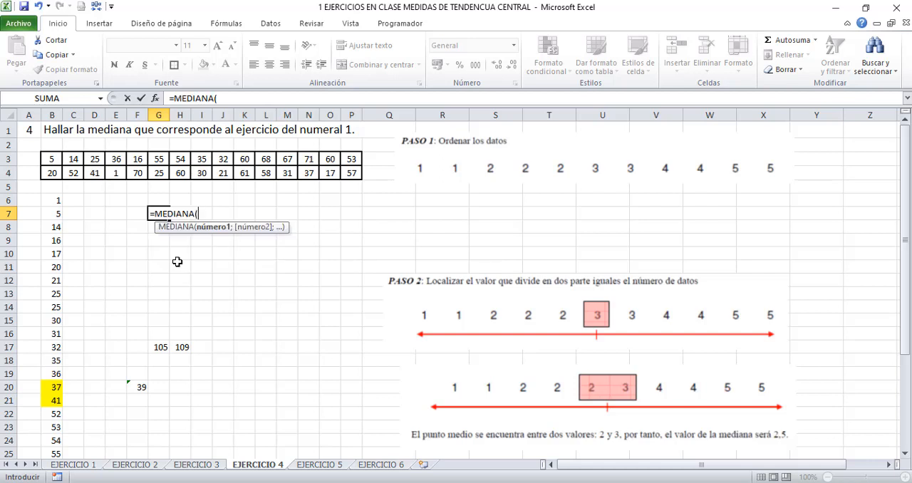
pyautogui.click(59, 161)
pyautogui.moveTo(59, 161); pyautogui.dragTo(354, 171)
pyautogui.write(')')
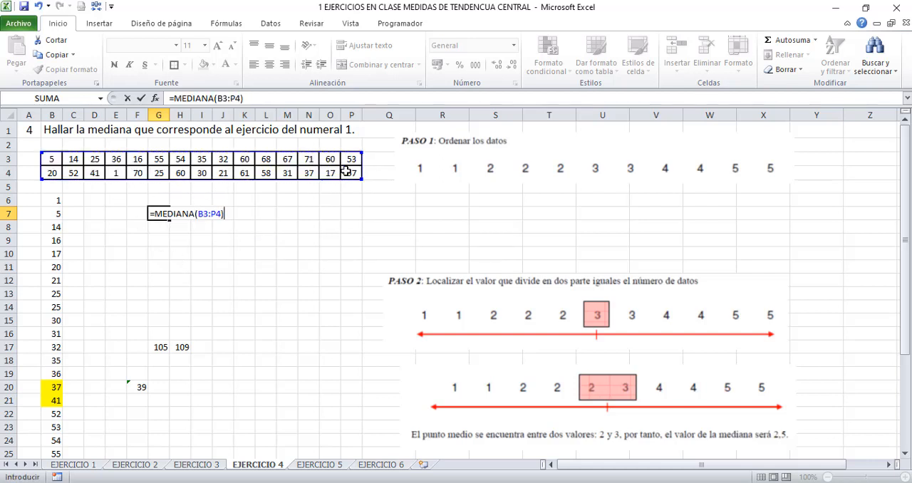
pyautogui.press('Return')
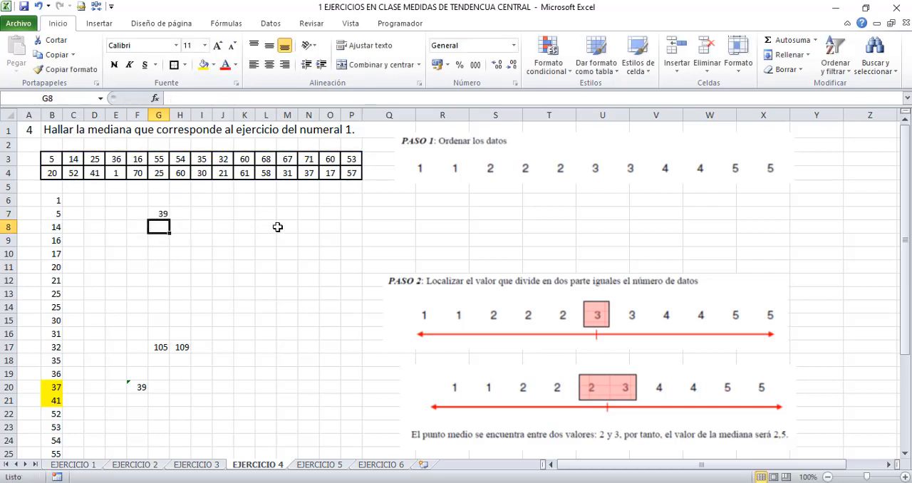
# Fill both median result cells, G7 and F20, with yellow
pyautogui.click(158, 215)
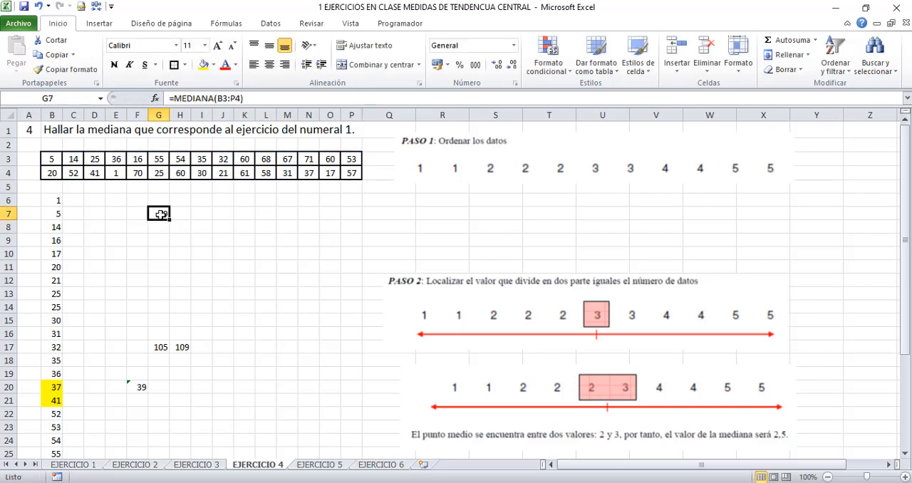
pyautogui.click(203, 64)
pyautogui.click(137, 387)
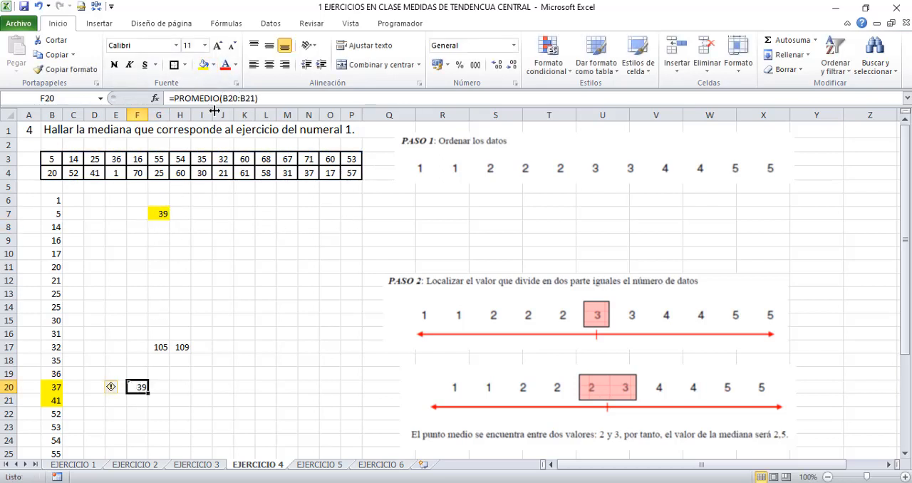
pyautogui.click(208, 70)
pyautogui.click(158, 213)
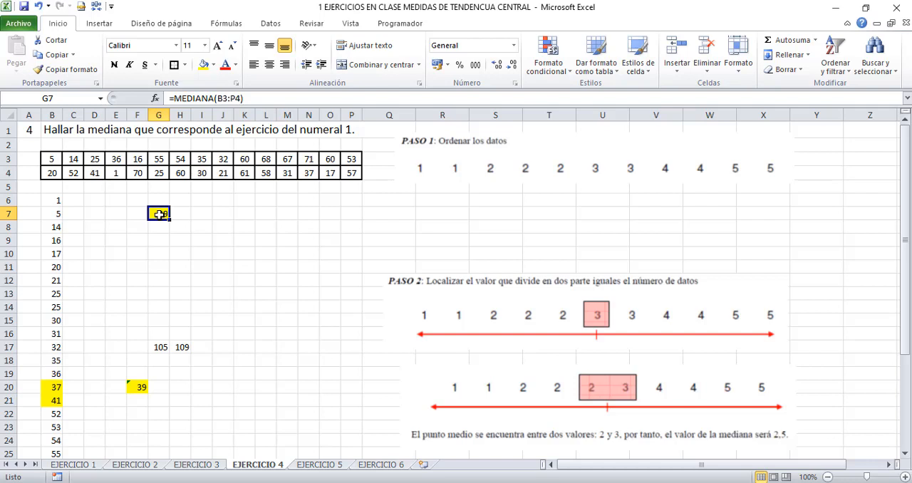
# Switch to the EJERCICIO 5 worksheet
pyautogui.click(321, 466)
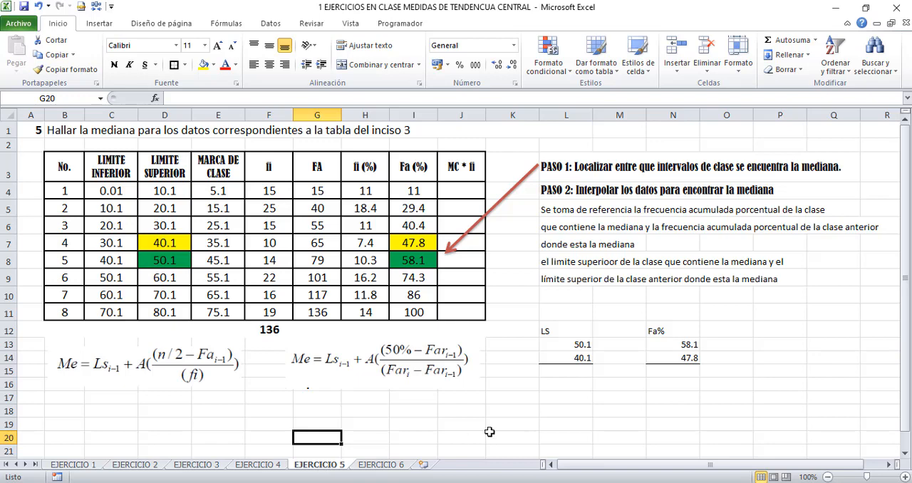
# Examine the two median formulas and the upper limits and cumulative percentages of the median class and the class before it
pyautogui.click(322, 373)
pyautogui.click(182, 369)
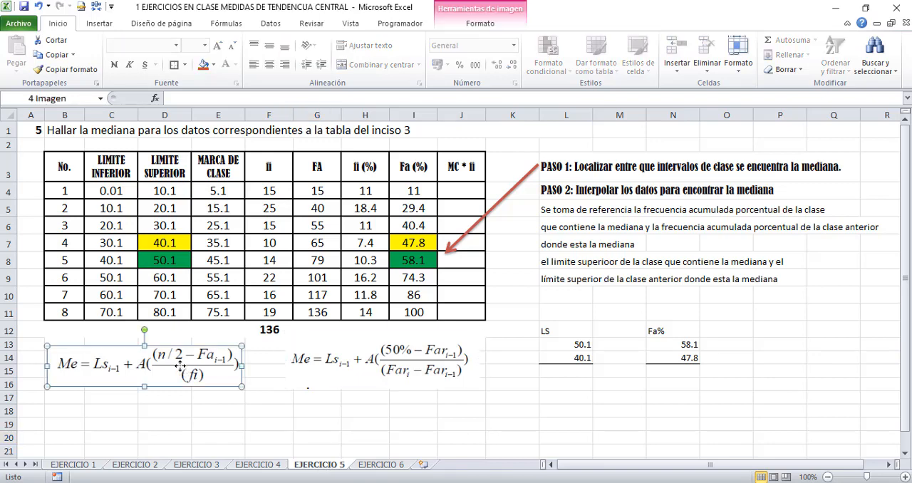
pyautogui.click(417, 372)
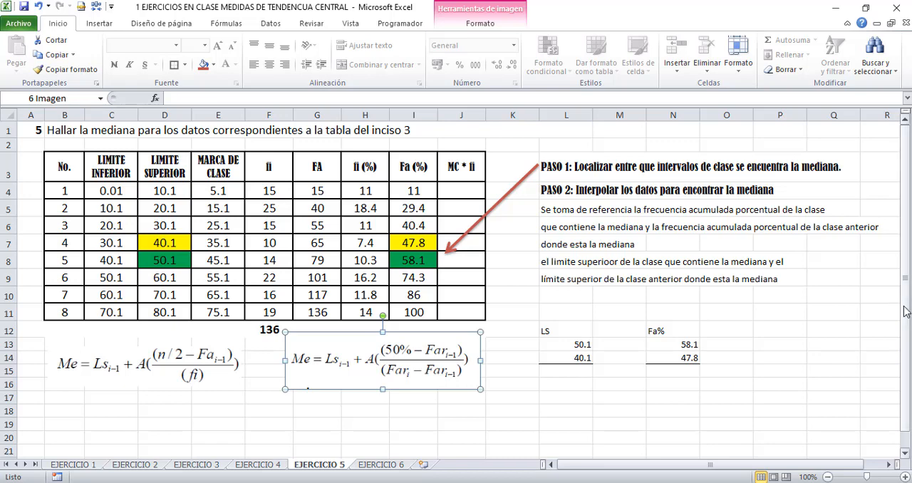
pyautogui.moveTo(907, 312); pyautogui.dragTo(908, 326)
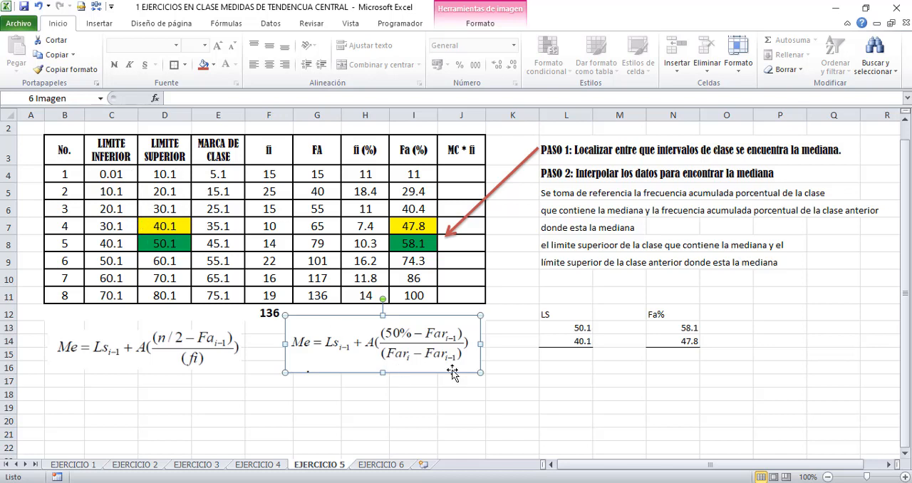
pyautogui.click(569, 371)
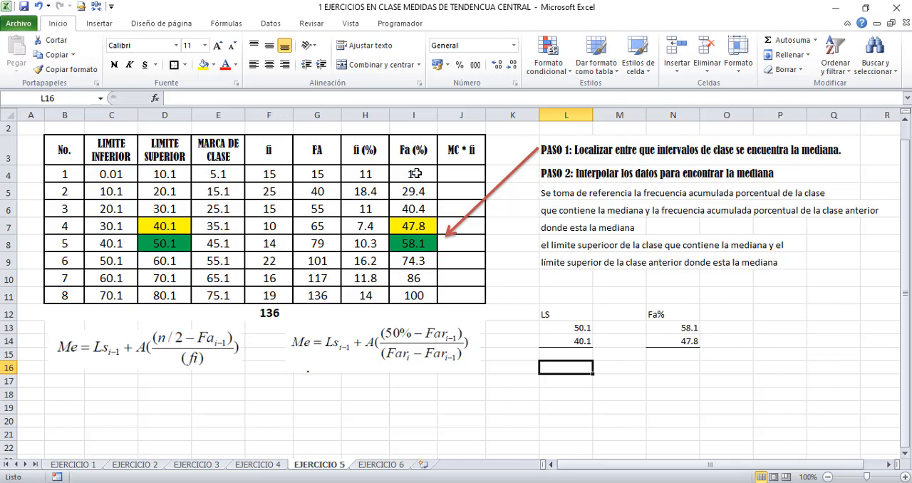
pyautogui.click(417, 228)
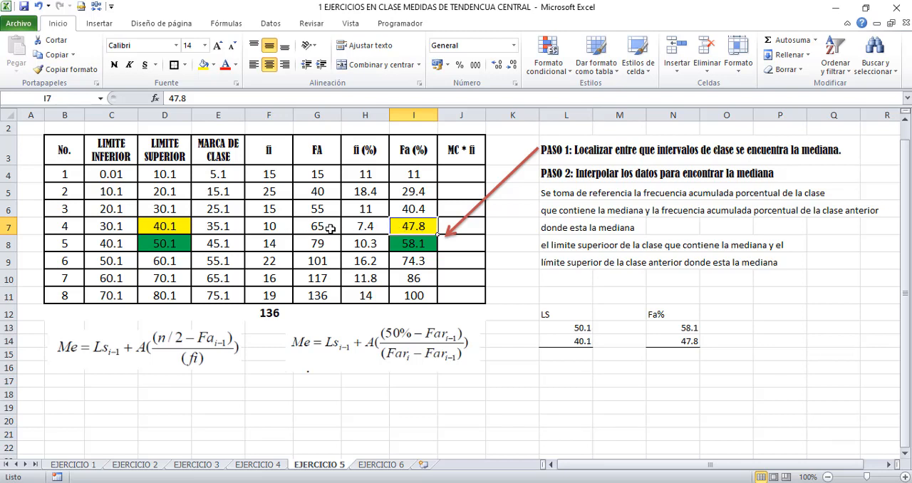
pyautogui.click(412, 246)
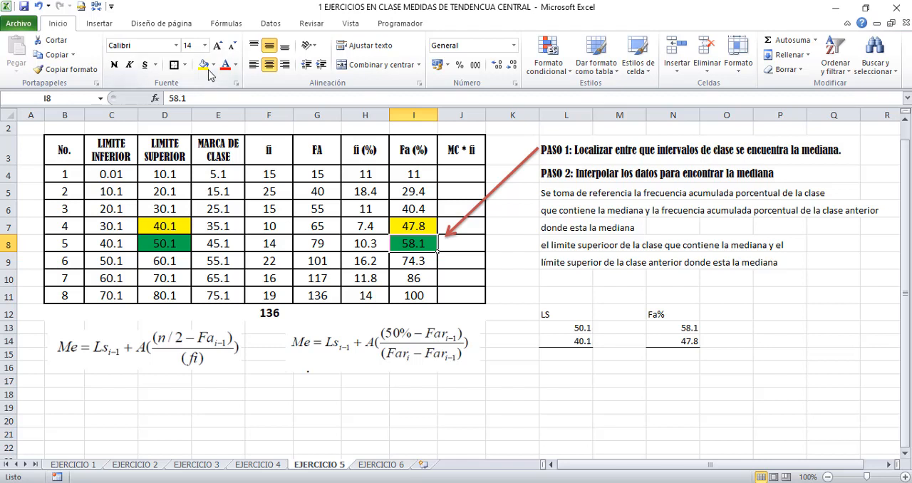
pyautogui.click(661, 329)
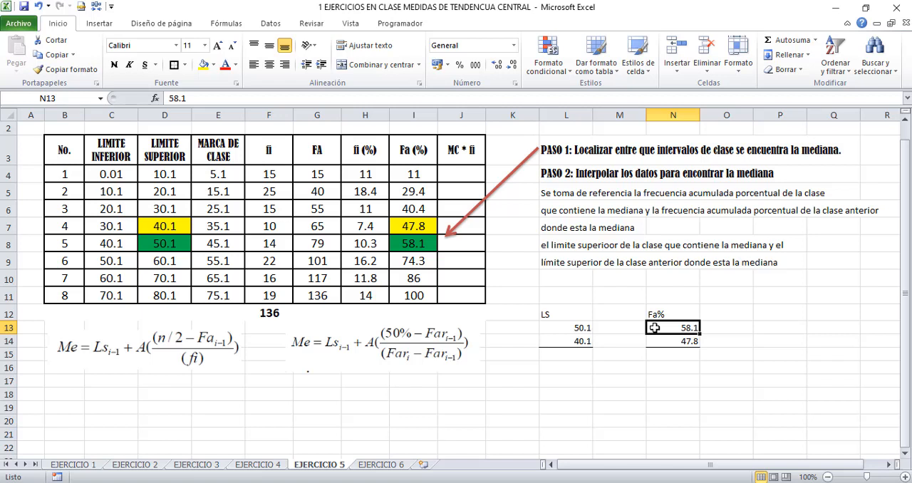
pyautogui.click(575, 328)
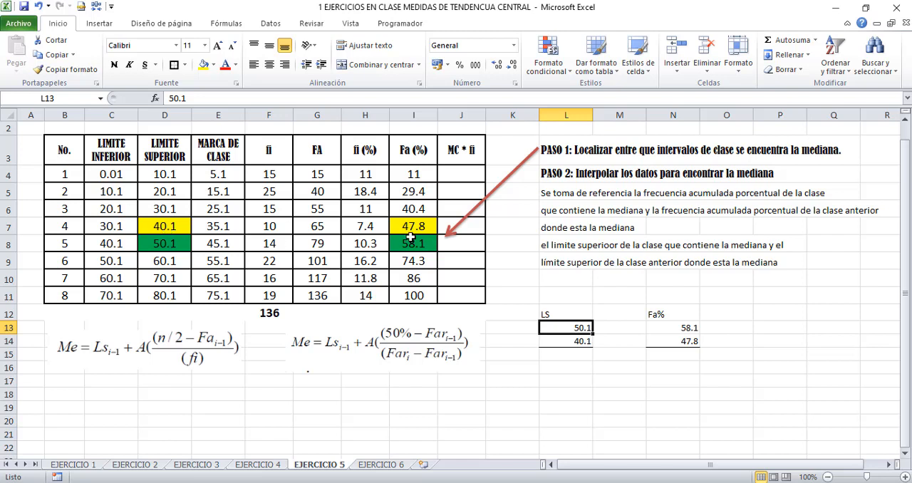
pyautogui.click(579, 342)
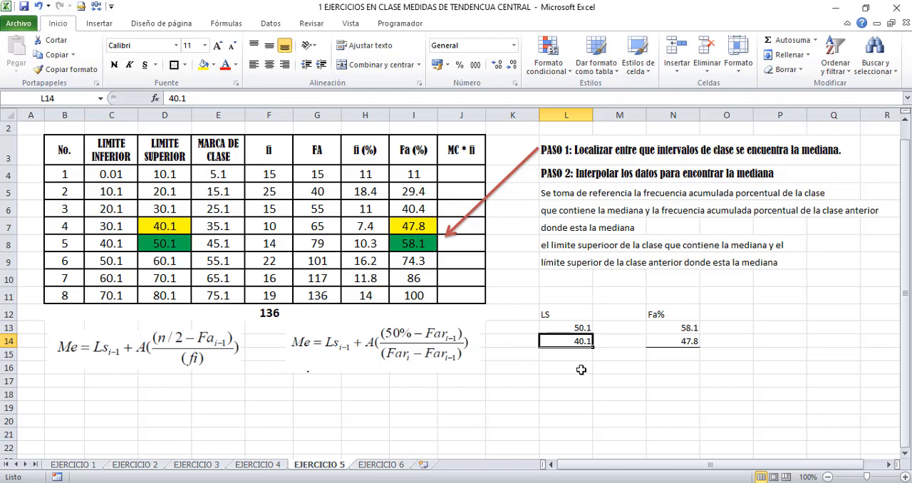
pyautogui.click(408, 227)
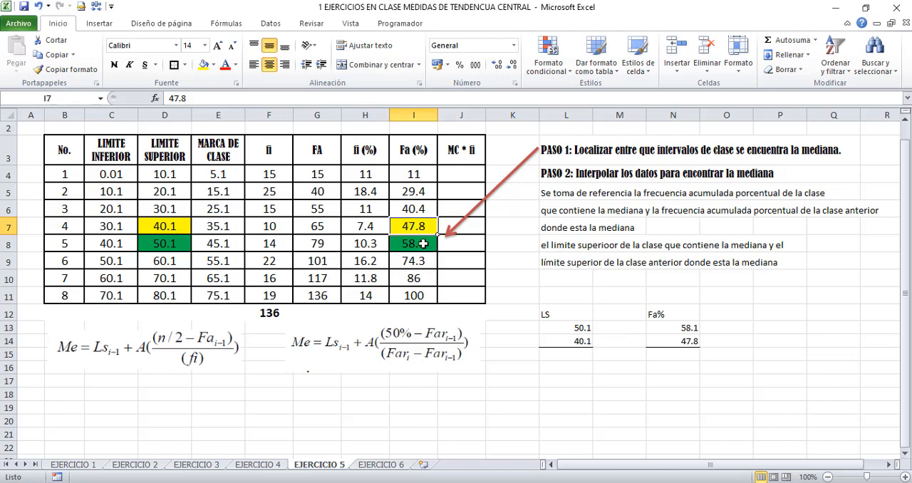
# Calculate the LS difference in L15 with =L13-L14 and the Fa% difference in N15 with =N13-N14
pyautogui.click(669, 341)
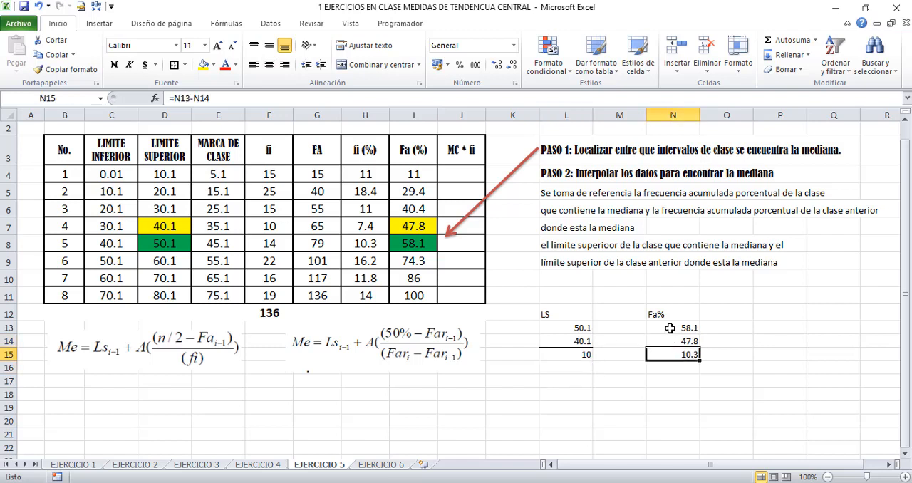
pyautogui.moveTo(670, 331); pyautogui.dragTo(670, 341)
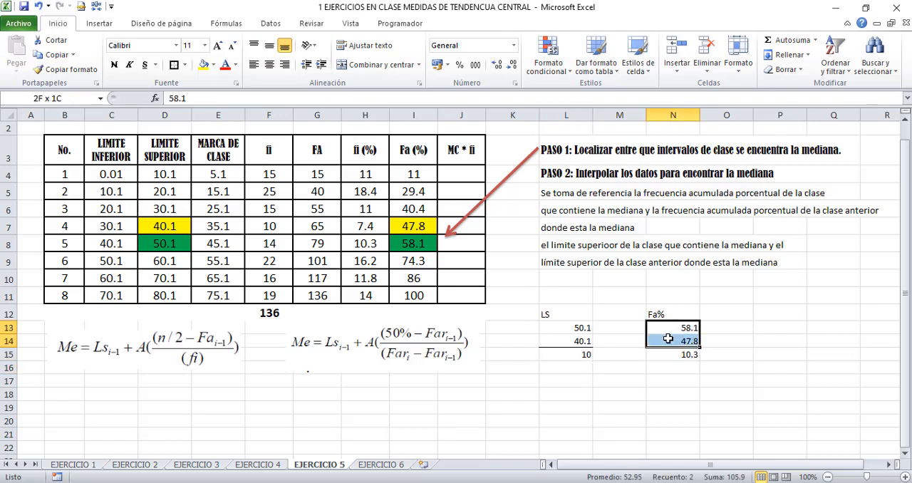
pyautogui.click(577, 330)
pyautogui.moveTo(577, 330); pyautogui.dragTo(578, 341)
pyautogui.click(574, 356)
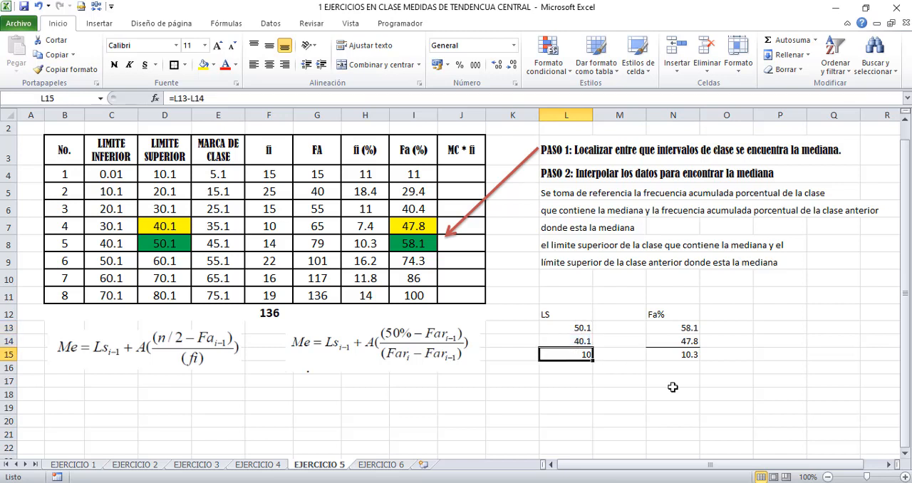
pyautogui.press('Return')
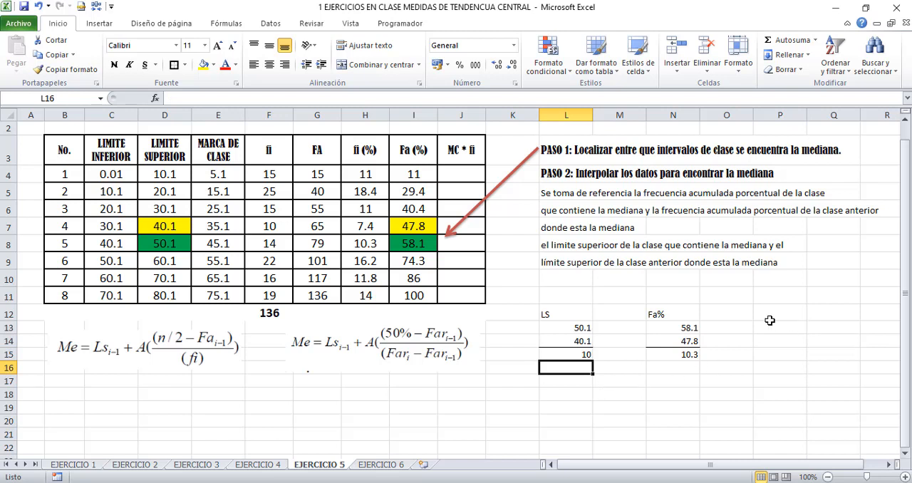
# Enter 50% in cell P12 as the median's cumulative percentage
pyautogui.click(765, 313)
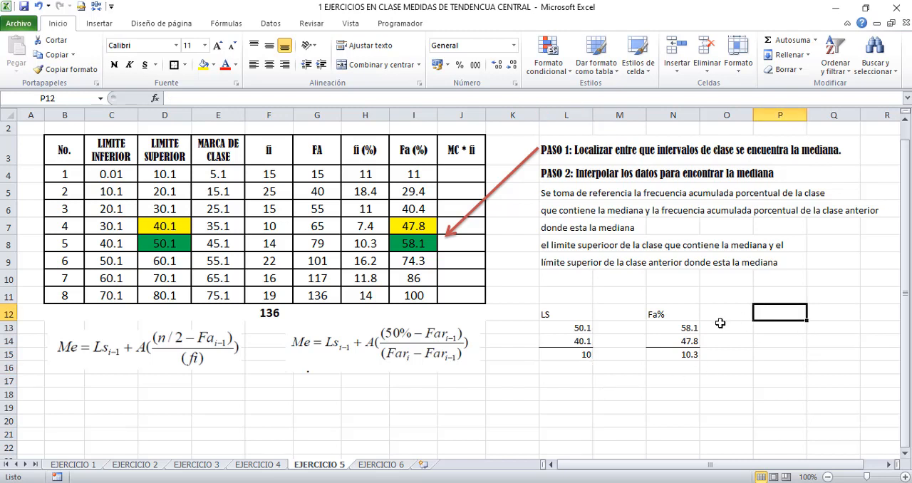
pyautogui.write('50')
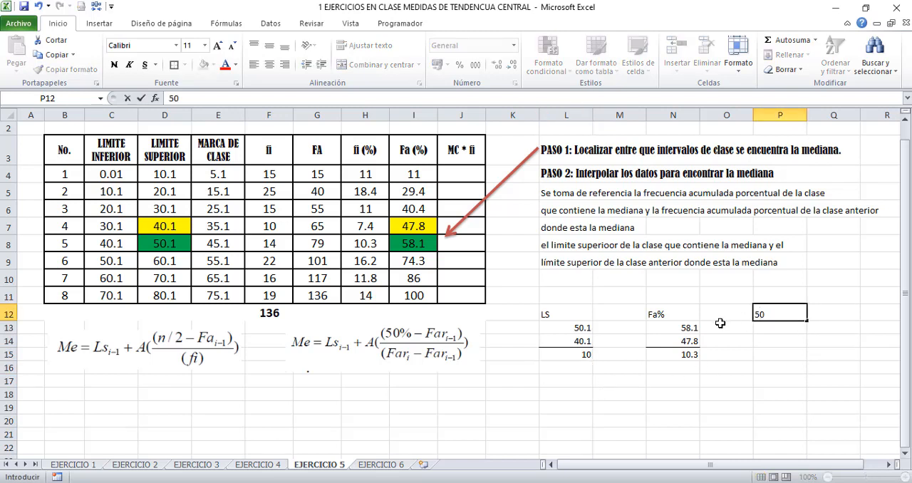
pyautogui.write('%')
pyautogui.press('Return')
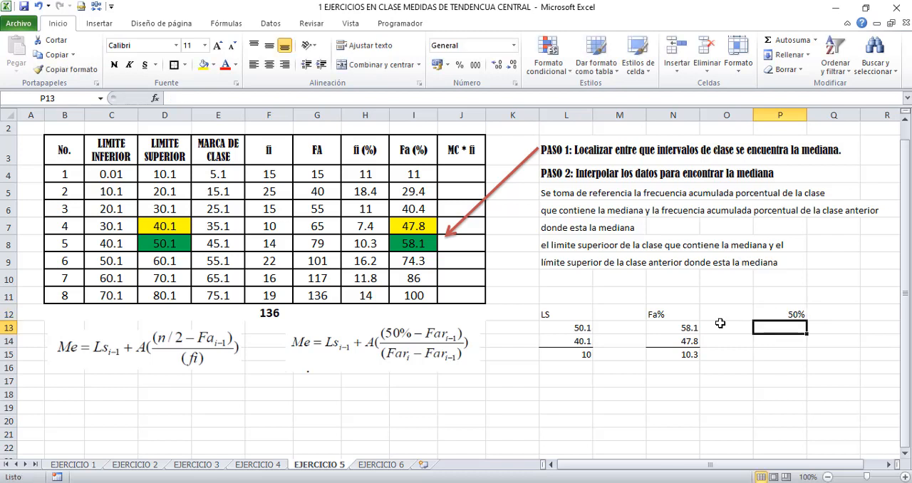
# Enter 47.8% in P13, show the percentages with one decimal, and subtract them in P15 with =+P12-P13
pyautogui.press('Up')
pyautogui.press('Down')
pyautogui.press('Up')
pyautogui.press('Down')
pyautogui.press('Up')
pyautogui.press('Down')
pyautogui.press('Up')
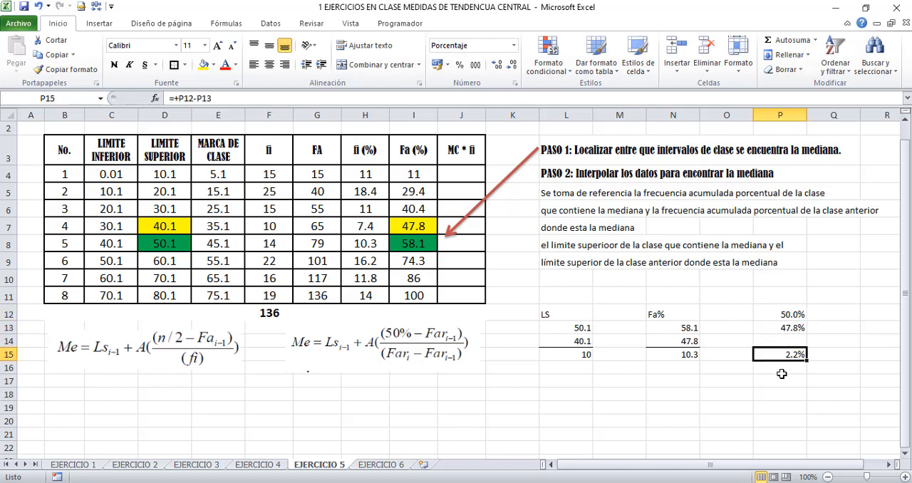
pyautogui.click(782, 321)
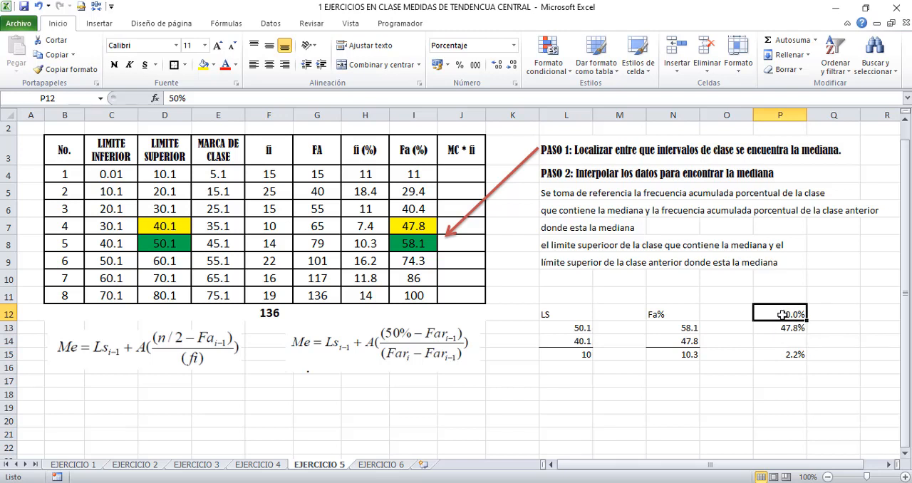
pyautogui.click(777, 326)
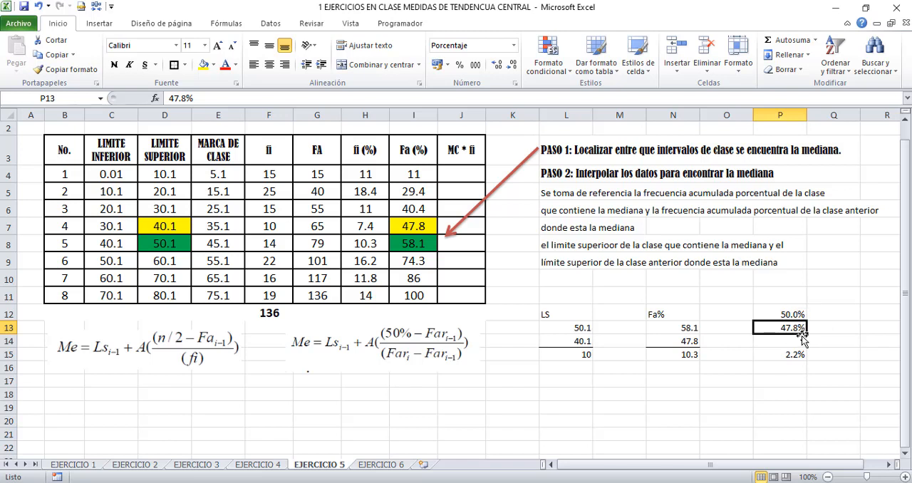
pyautogui.click(784, 355)
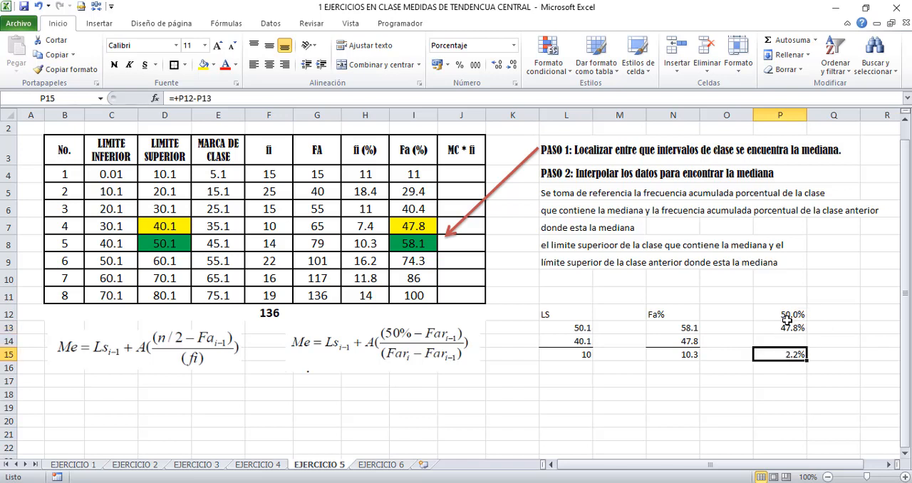
pyautogui.click(678, 349)
pyautogui.click(792, 356)
# Start the rule of three in row 18 with 10.3 in L18 and 10 in N18
pyautogui.click(586, 394)
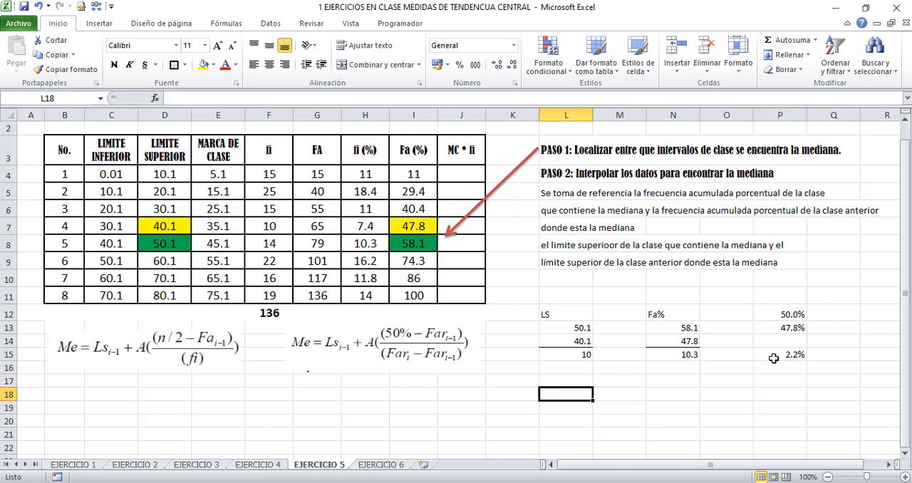
pyautogui.press('Right')
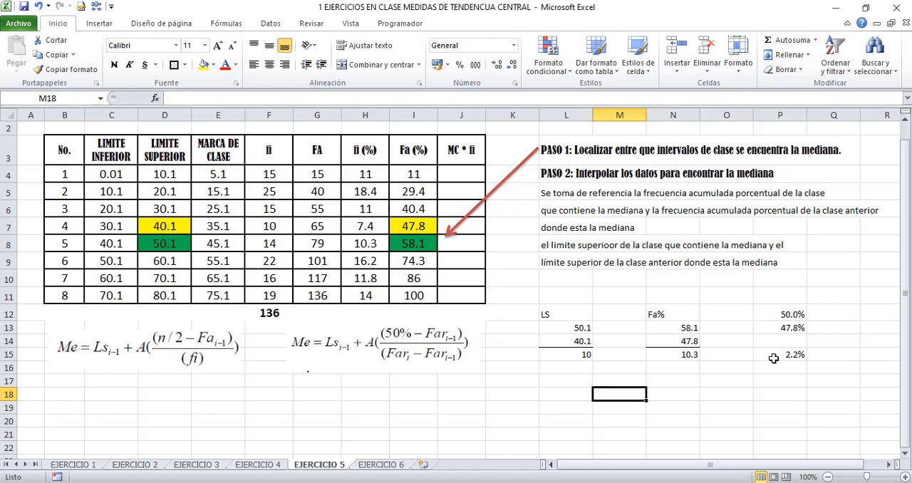
pyautogui.press('Left')
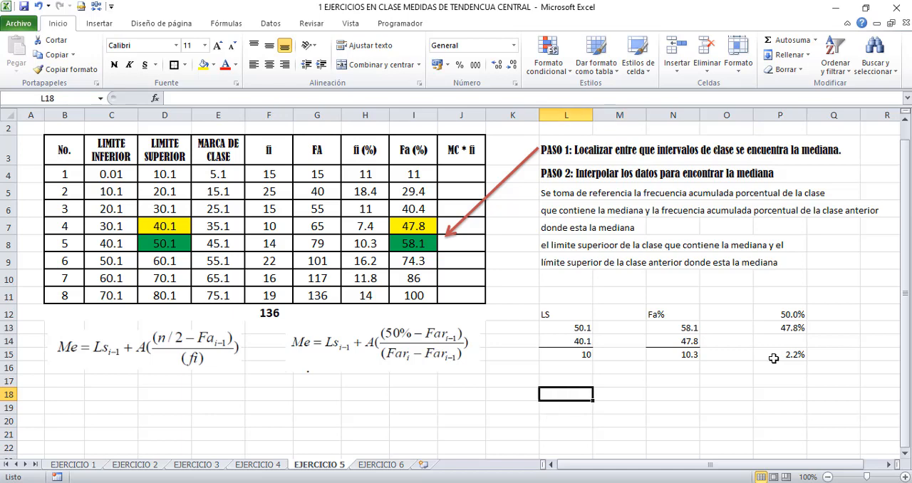
pyautogui.write('10.3')
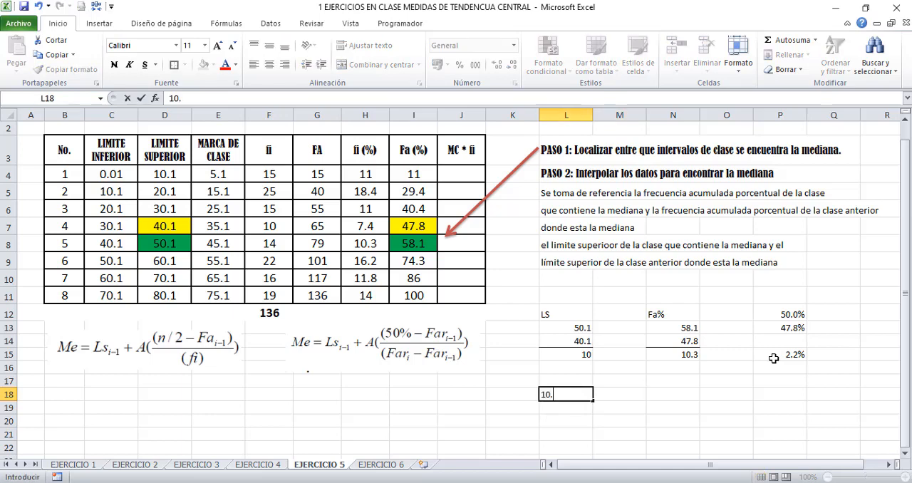
pyautogui.press('Right')
pyautogui.press('Right')
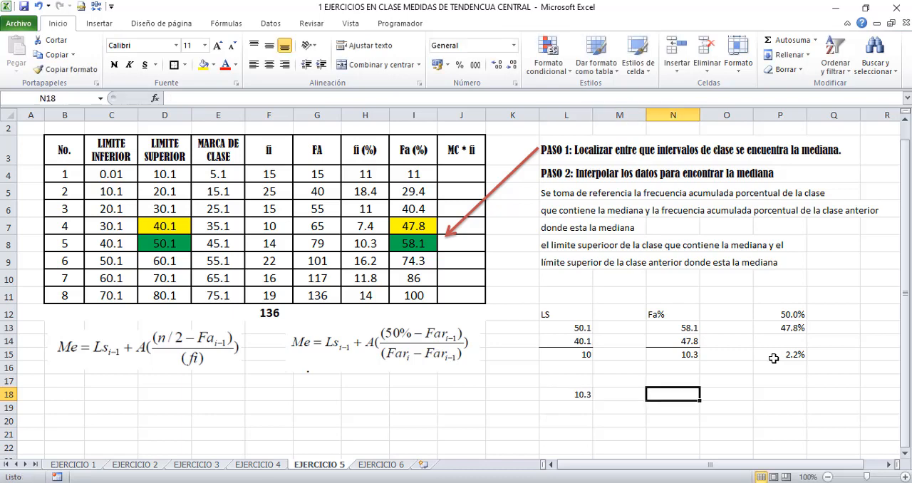
pyautogui.write('10')
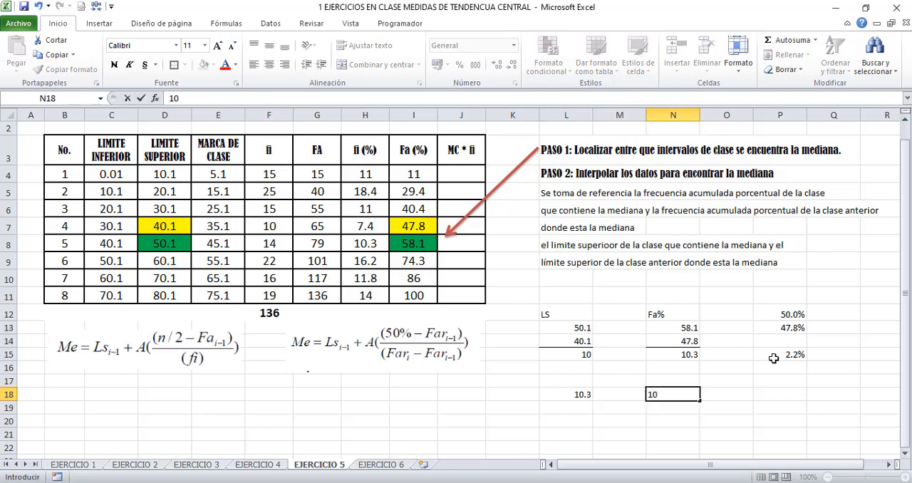
pyautogui.press('Right')
# Complete the rule of three in row 19 with 2.2 in L19 and x in N19
pyautogui.press('Down')
pyautogui.press('Left')
pyautogui.press('Left')
pyautogui.press('Left')
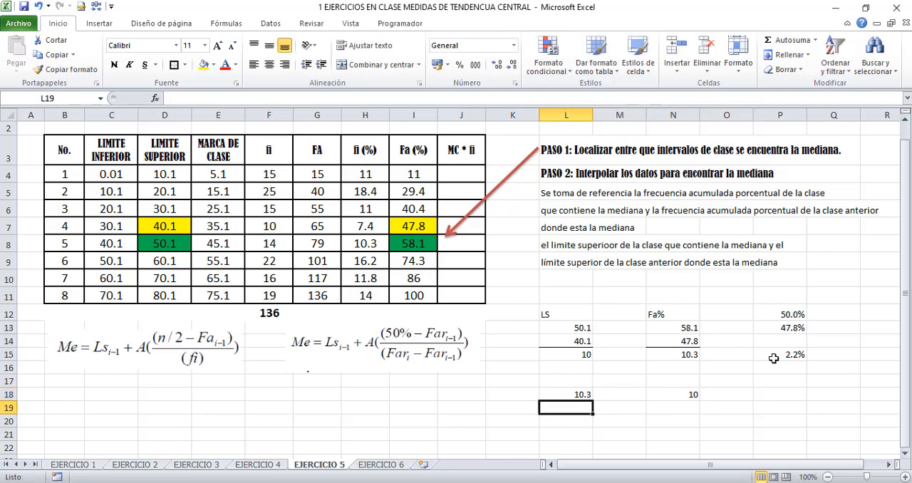
pyautogui.write('2.2')
pyautogui.press('Right')
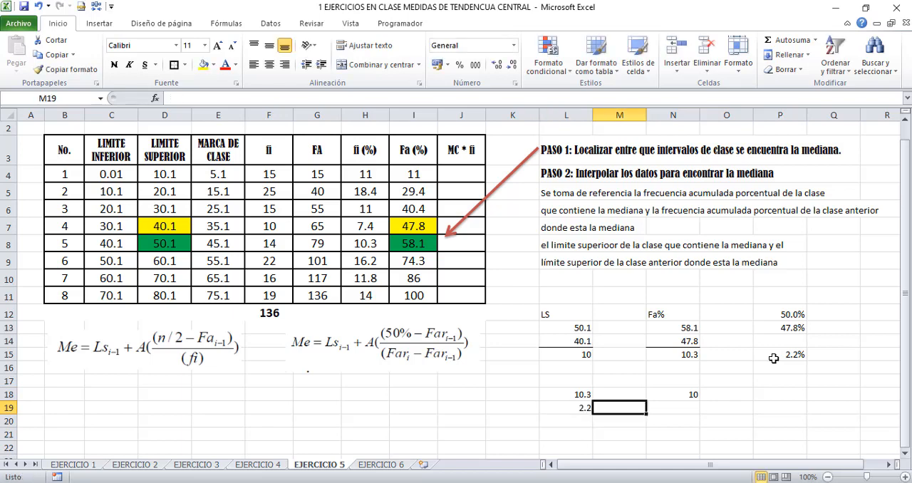
pyautogui.press('Right')
pyautogui.write('x')
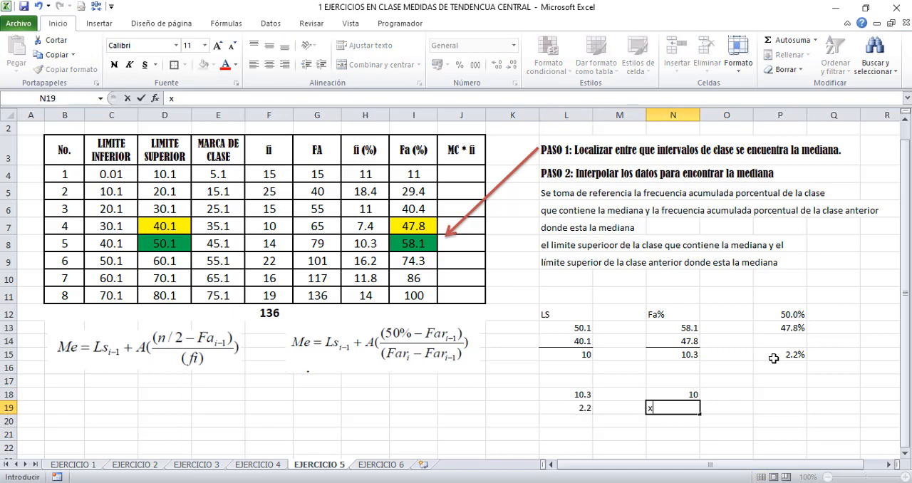
pyautogui.press('Right')
# Solve the rule of three for x in P19 with the formula =(L19*N18)/L18
pyautogui.press('Right')
pyautogui.press('Left')
pyautogui.press('Right')
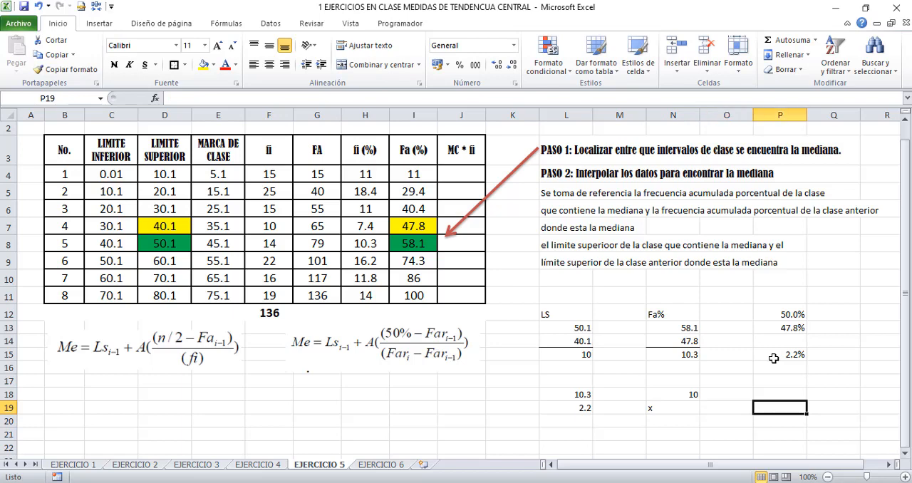
pyautogui.write('=')
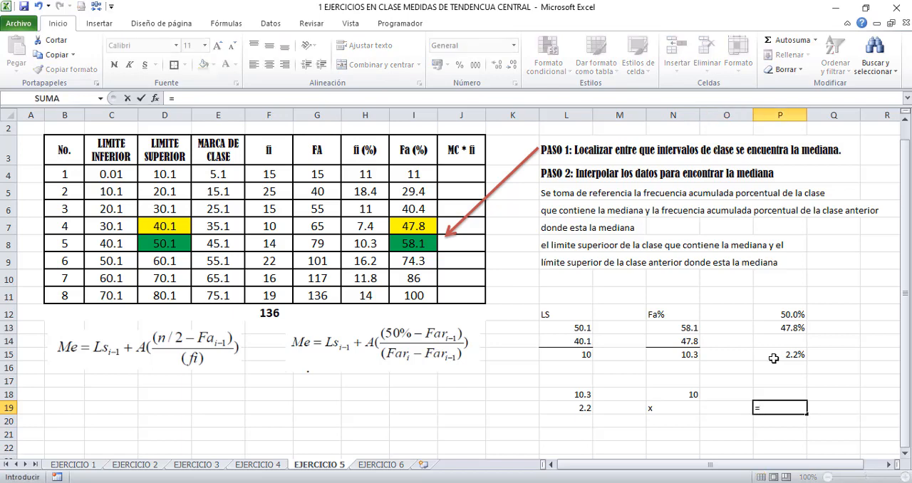
pyautogui.click(583, 408)
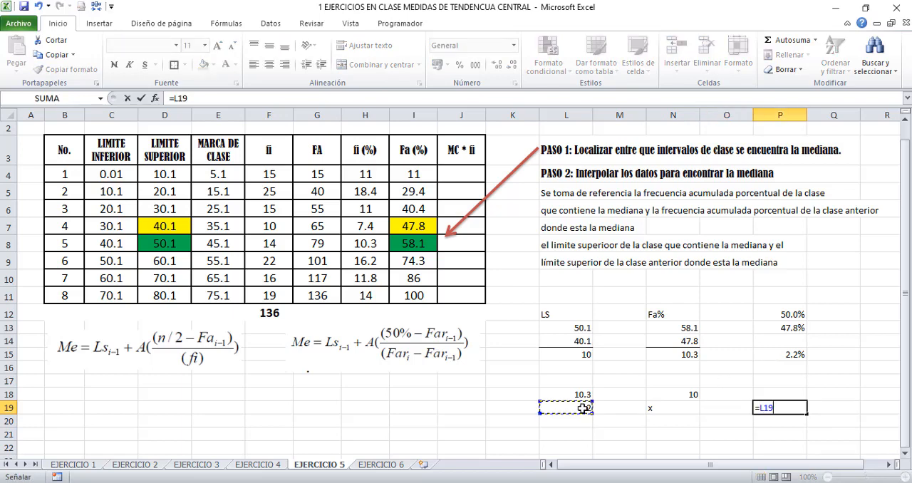
pyautogui.write('=')
pyautogui.click(688, 394)
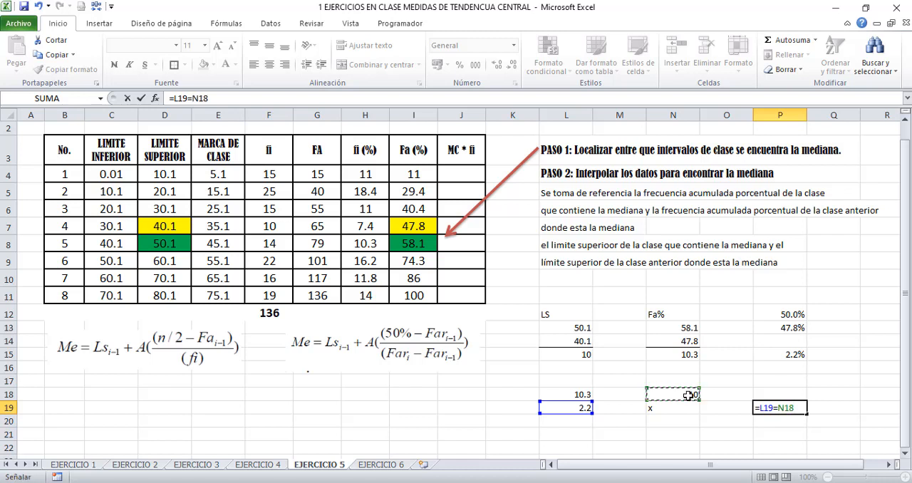
pyautogui.click(780, 408)
pyautogui.press('BackSpace')
pyautogui.write('*')
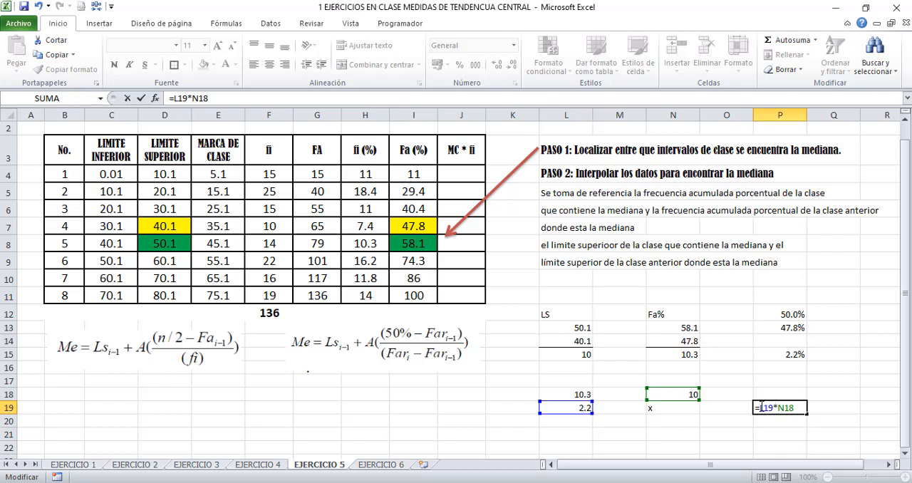
pyautogui.write('(')
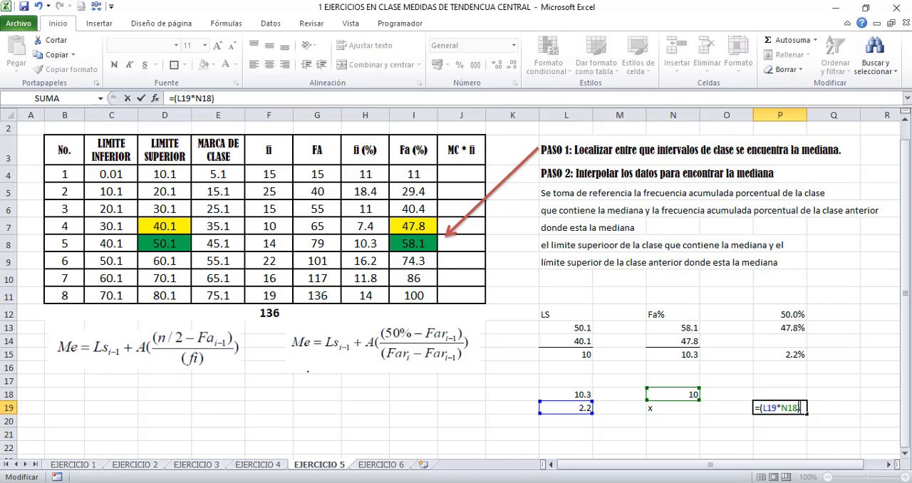
pyautogui.click(580, 394)
pyautogui.press('Return')
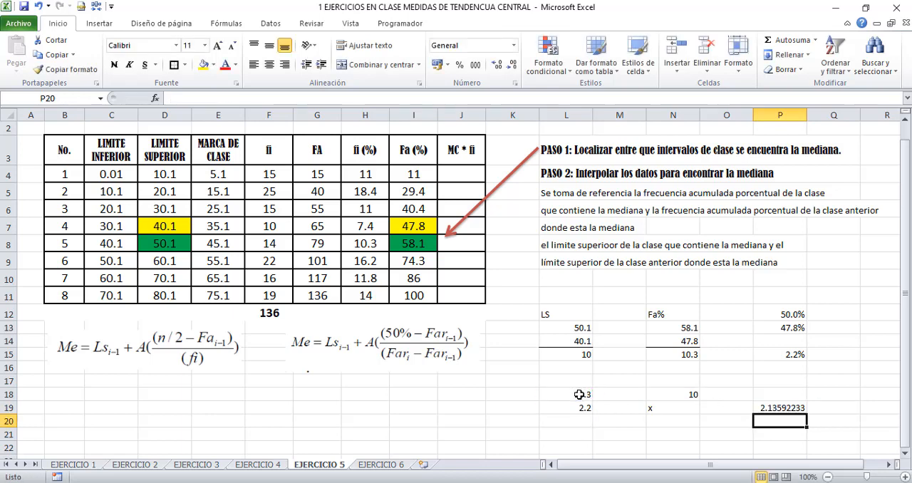
# Examine the interpolation results and the upper limit of the class before the median in the LS column
pyautogui.press('Down')
pyautogui.press('Down')
pyautogui.press('Down')
pyautogui.press('Down')
pyautogui.press('Down')
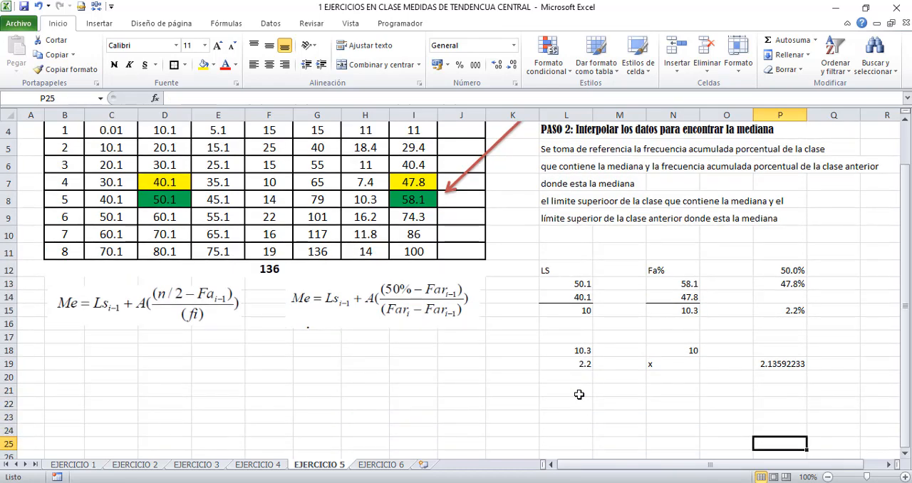
pyautogui.press('Up')
pyautogui.press('Up')
pyautogui.press('Up')
pyautogui.press('Up')
pyautogui.press('Up')
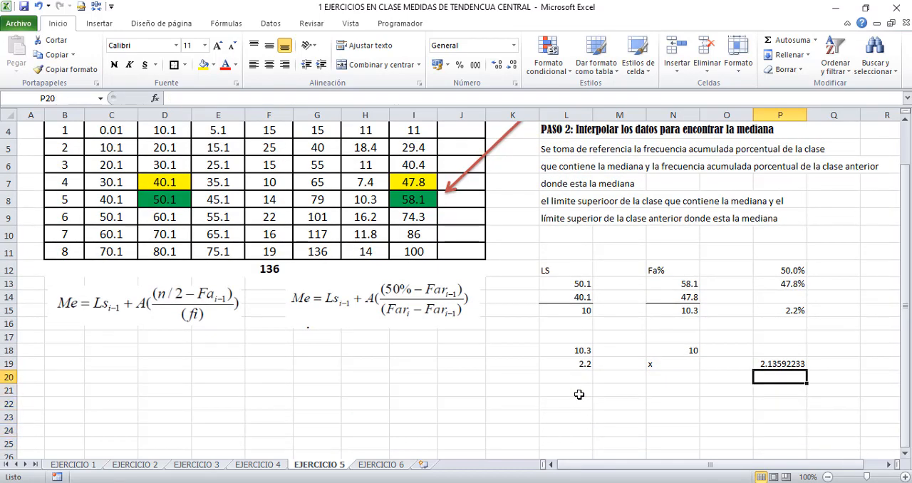
pyautogui.press('Up')
pyautogui.press('Left')
pyautogui.press('Left')
pyautogui.press('Left')
pyautogui.press('Left')
pyautogui.press('Up')
pyautogui.press('Up')
pyautogui.press('Up')
pyautogui.press('Up')
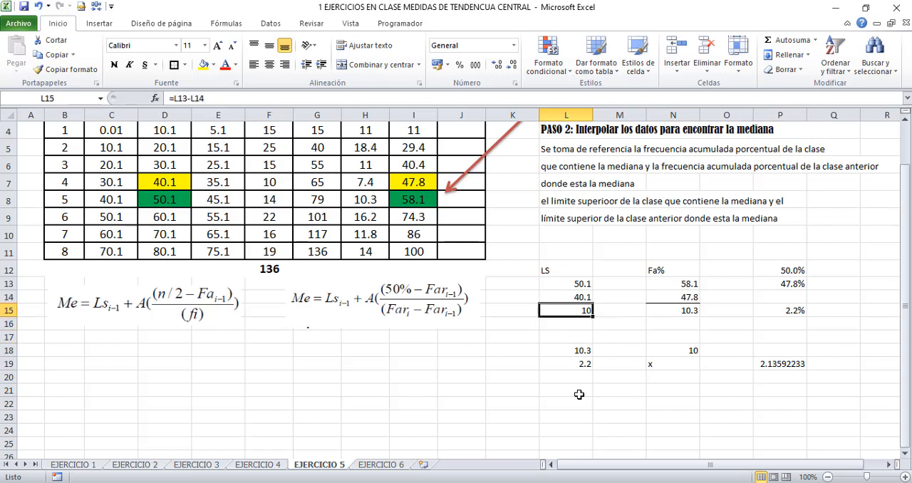
pyautogui.press('Up')
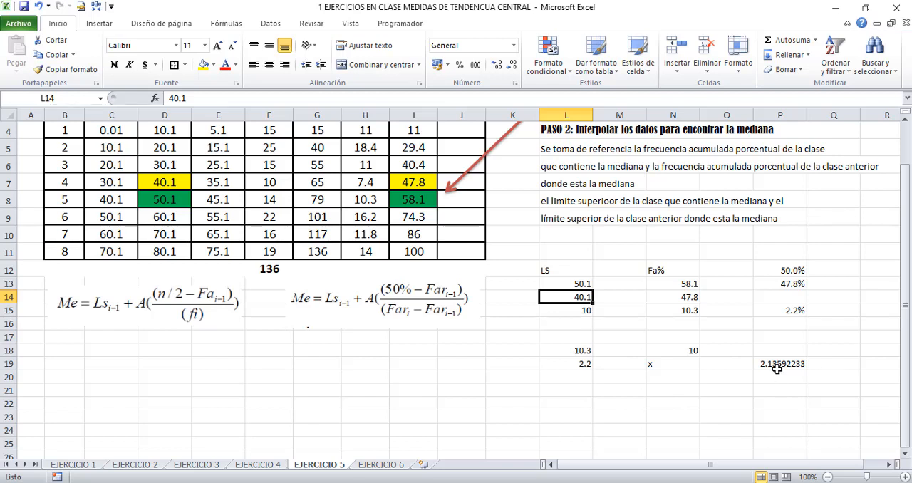
# Label cell L21 as MEDIANA (Me) =
pyautogui.click(581, 392)
pyautogui.write('MEDIANA')
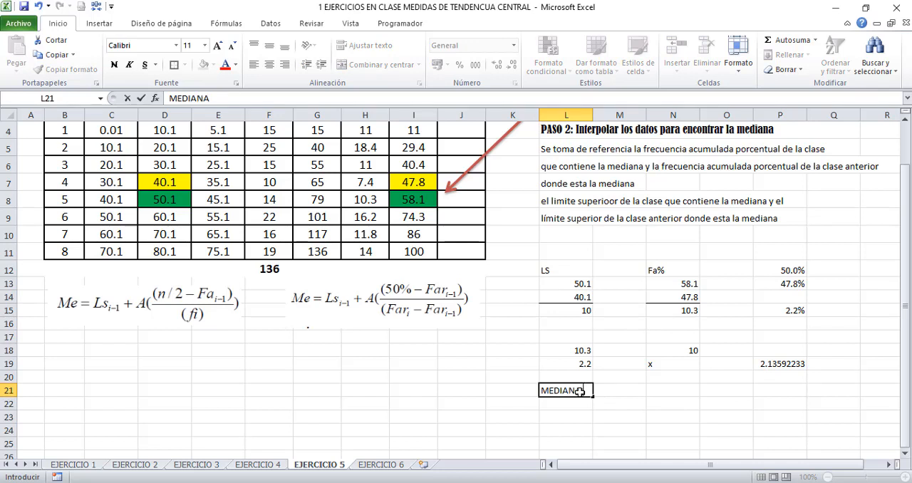
pyautogui.write('(Me) =')
# Calculate the median in N21 by adding the previous class's upper limit and the interpolated value, =L14+P19
pyautogui.click(654, 392)
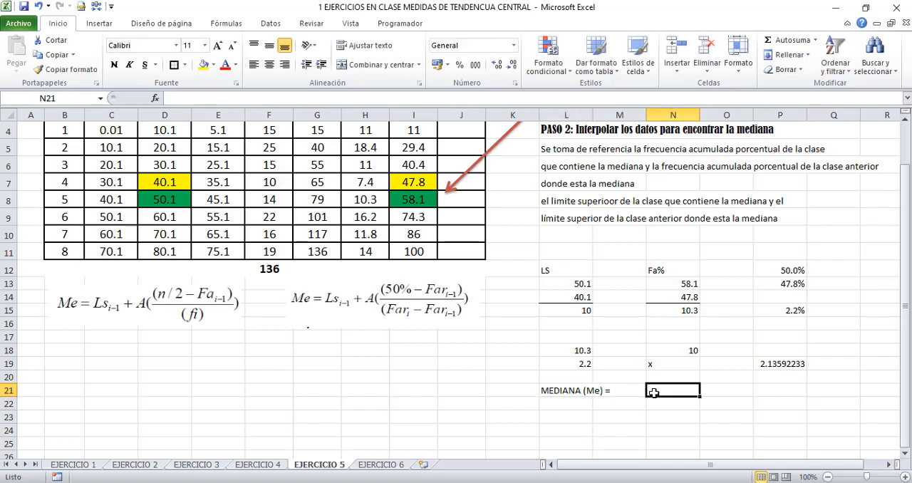
pyautogui.write('+')
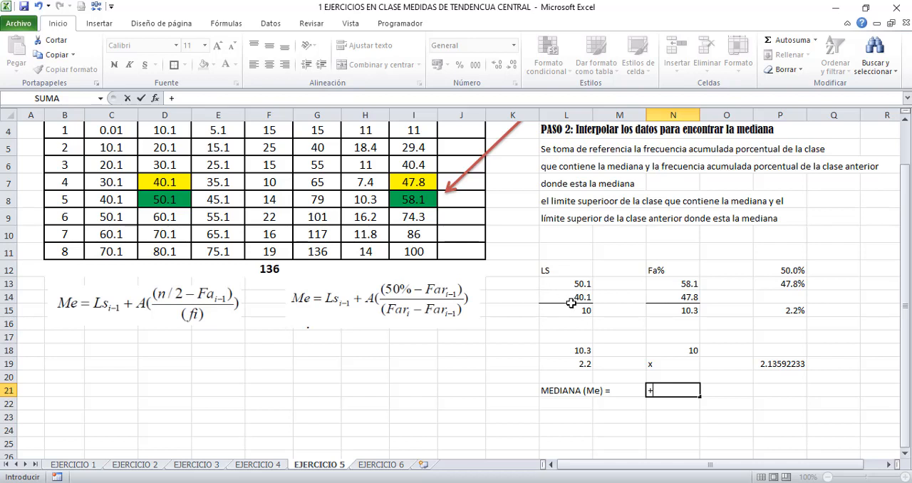
pyautogui.press('Escape')
pyautogui.write('=')
pyautogui.click(576, 295)
pyautogui.write('+')
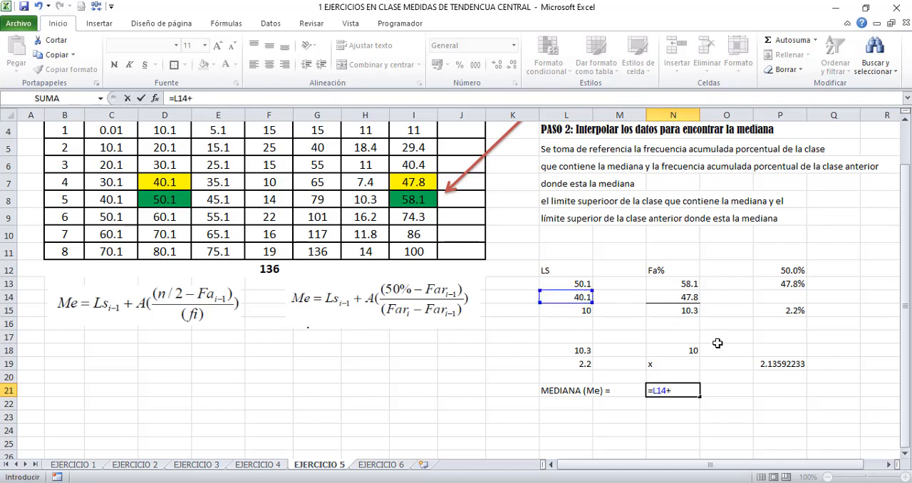
pyautogui.click(763, 364)
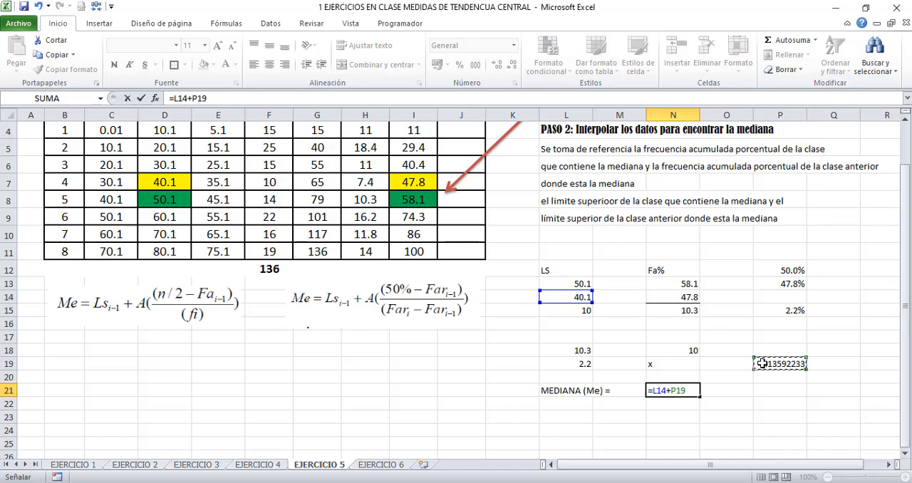
pyautogui.press('Return')
# Make the median result in N21 bold, fill it yellow and show it with two decimals
pyautogui.click(673, 391)
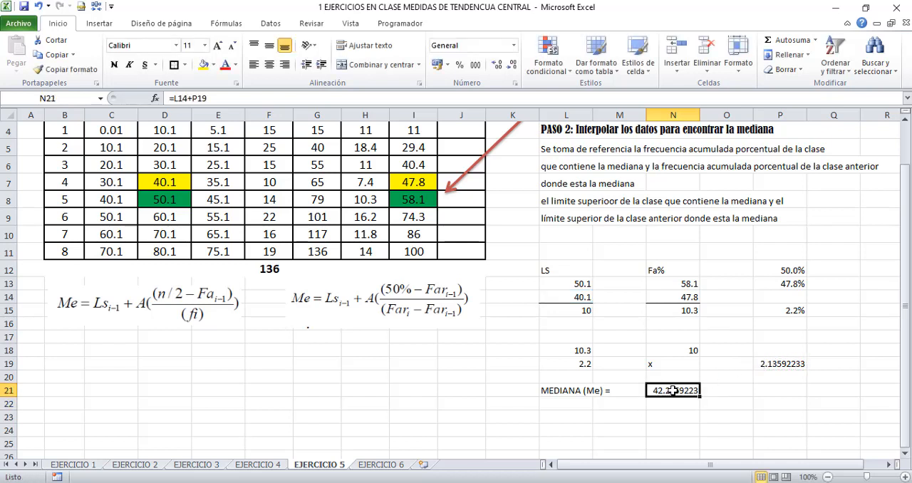
pyautogui.hotkey('ctrl', 'n')
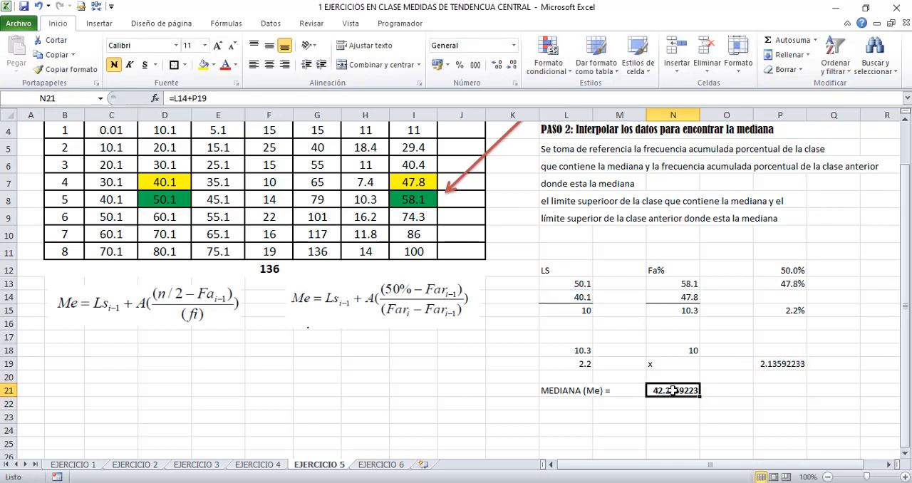
pyautogui.click(204, 66)
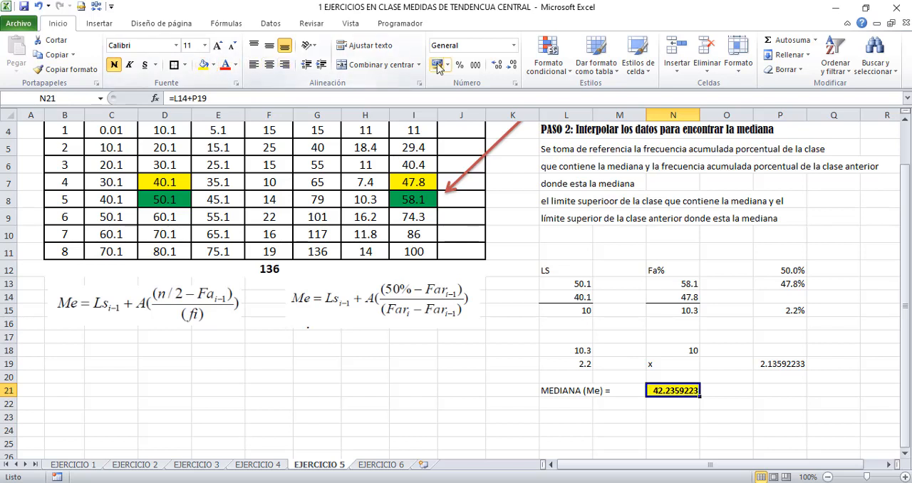
pyautogui.click(512, 64)
pyautogui.click(512, 65)
pyautogui.click(513, 65)
pyautogui.click(513, 65)
pyautogui.click(513, 65)
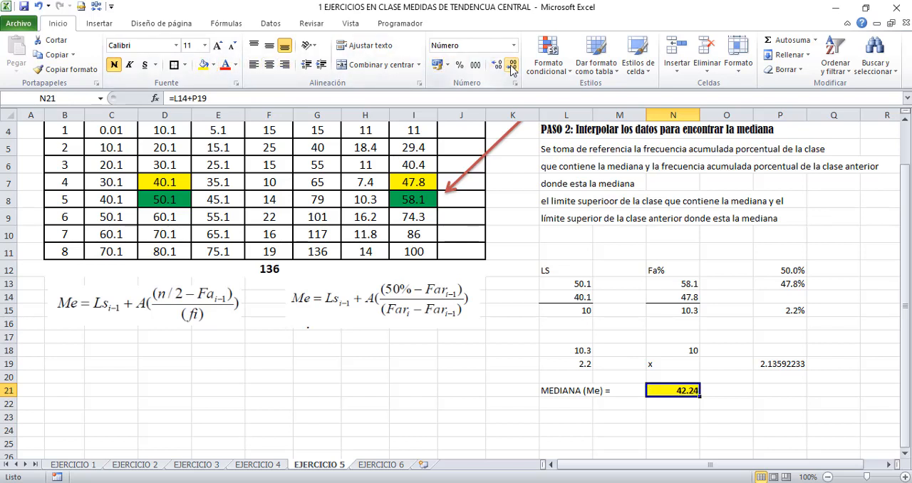
# Label cell B18, below the n/2 median formula image, as Me=
pyautogui.click(317, 397)
pyautogui.press('Left')
pyautogui.press('Left')
pyautogui.press('Left')
pyautogui.press('Left')
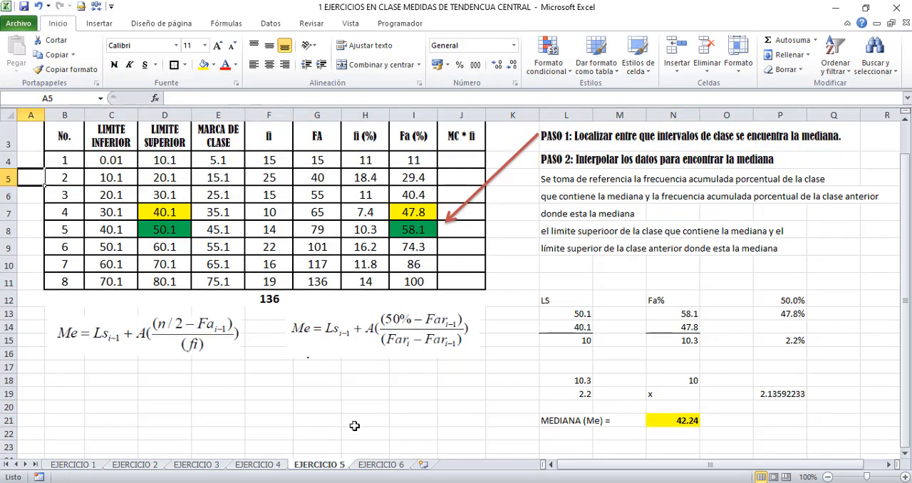
pyautogui.click(152, 341)
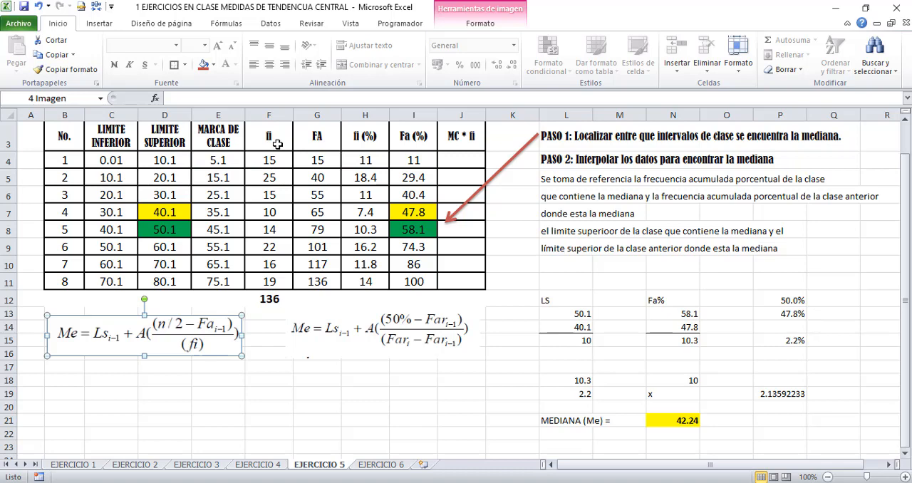
pyautogui.click(111, 393)
pyautogui.click(75, 383)
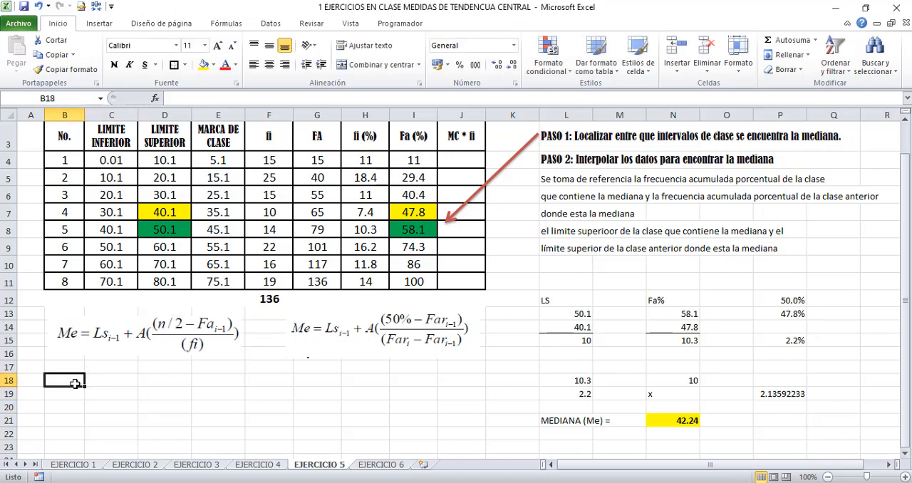
pyautogui.write('M')
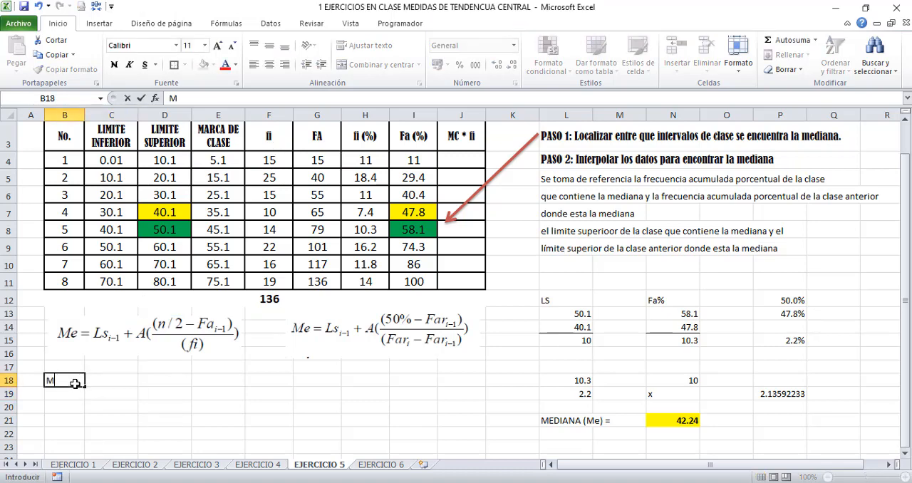
pyautogui.write('e=')
pyautogui.press('Tab')
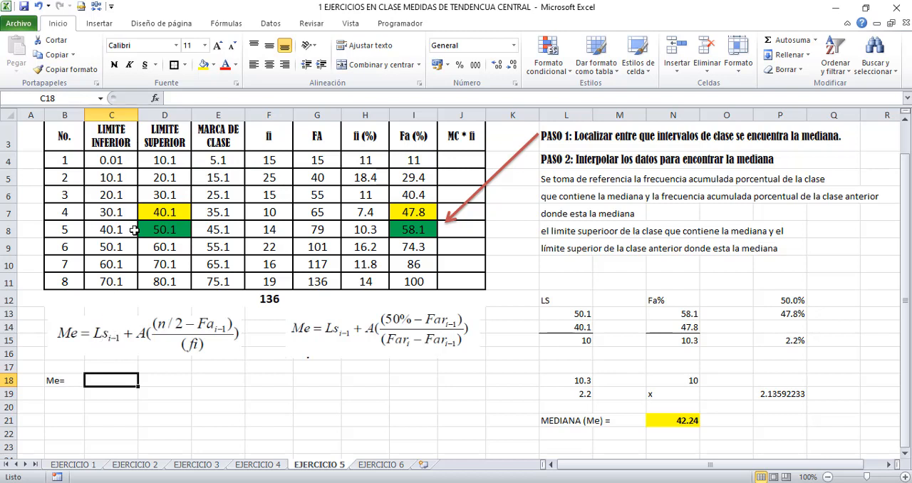
# Shift the n/2 median formula image slightly down and calculate n/2 in C13 with 136/2
pyautogui.click(115, 344)
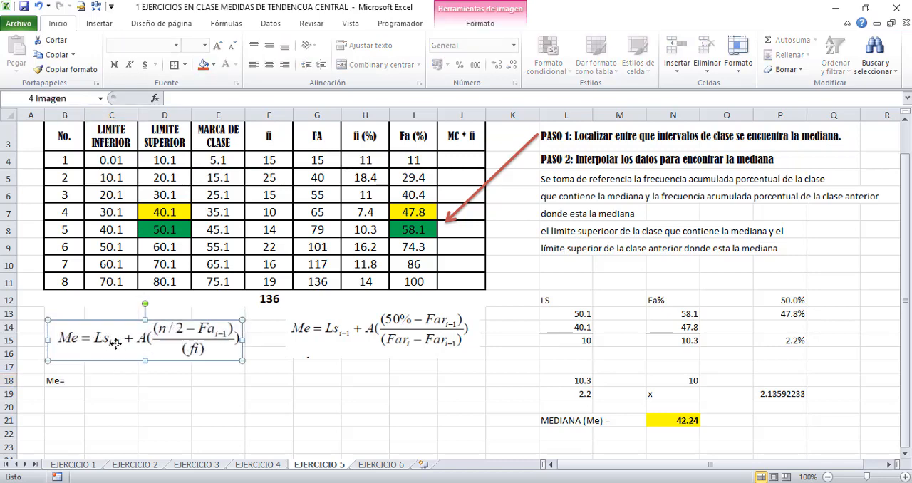
pyautogui.click(94, 383)
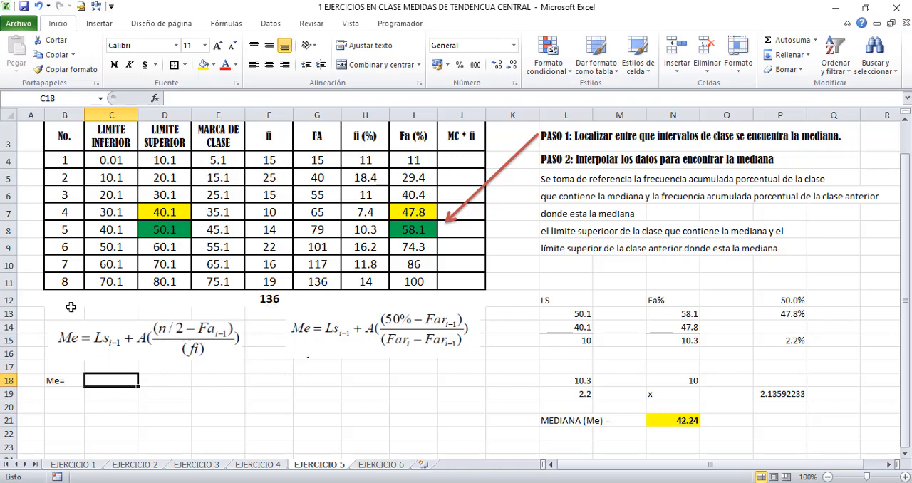
pyautogui.click(101, 313)
pyautogui.write('+136/')
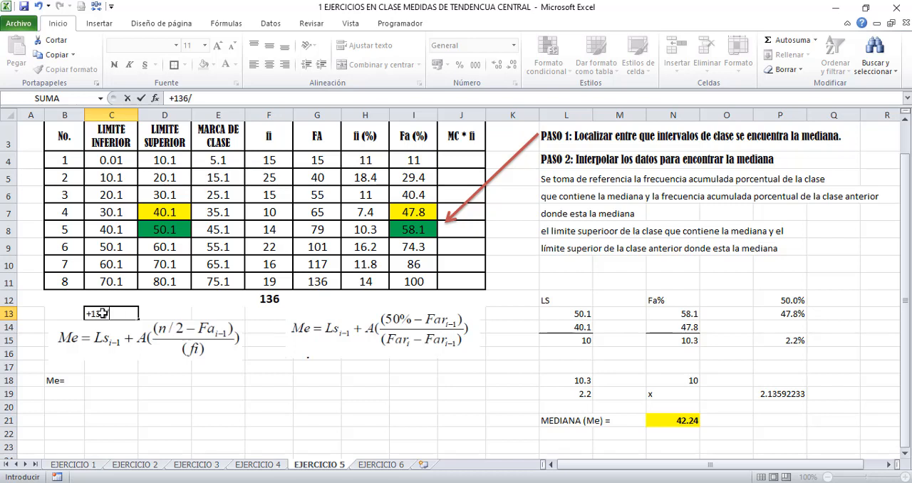
pyautogui.write('2')
pyautogui.press('Return')
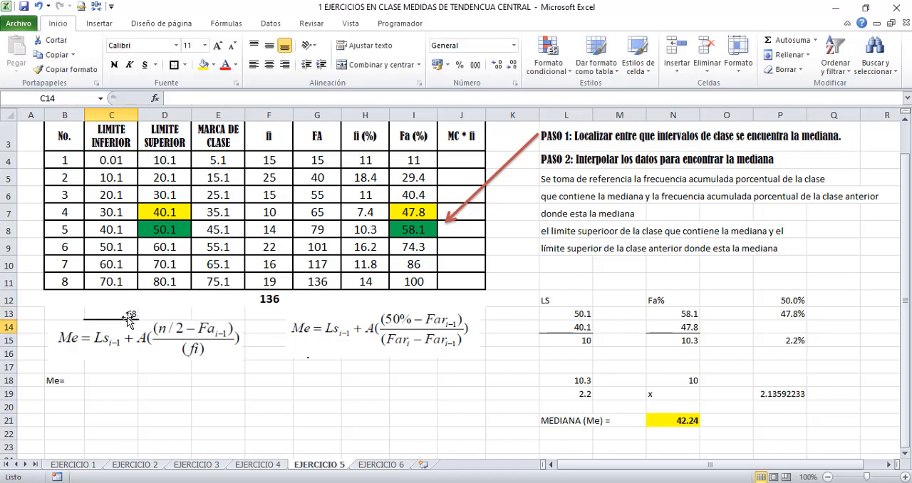
# Locate the median class in the FA column using C13 and enter the previous class's upper limit, 40.1, in C18
pyautogui.click(126, 314)
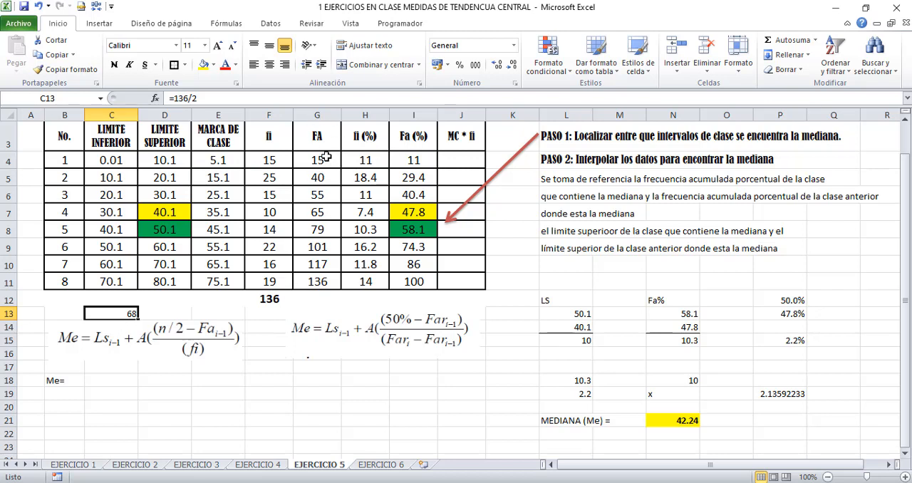
pyautogui.click(322, 228)
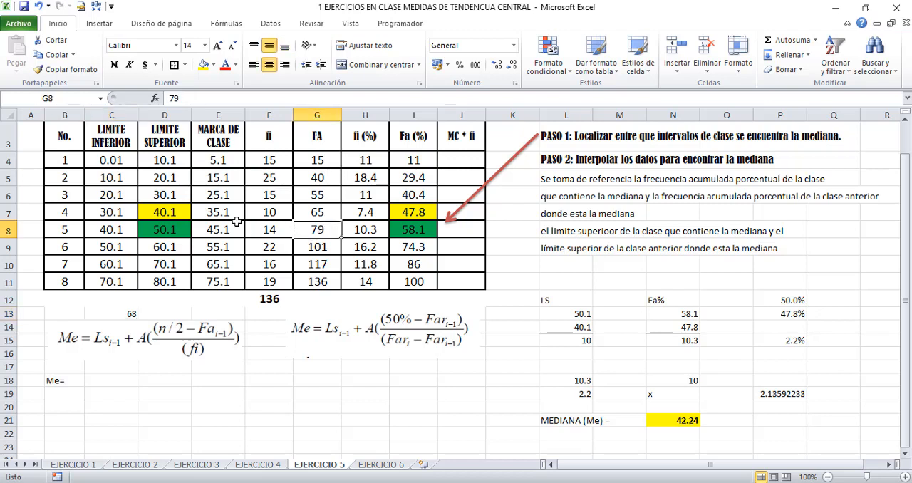
pyautogui.click(314, 212)
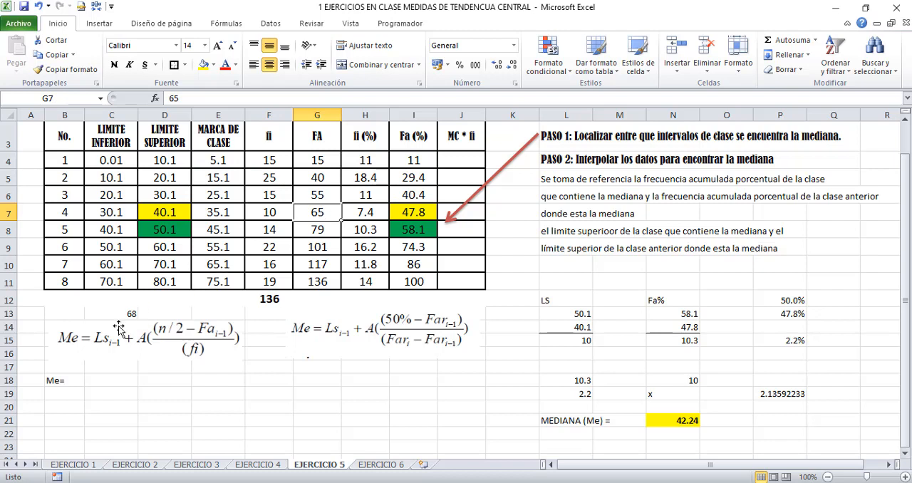
pyautogui.click(311, 231)
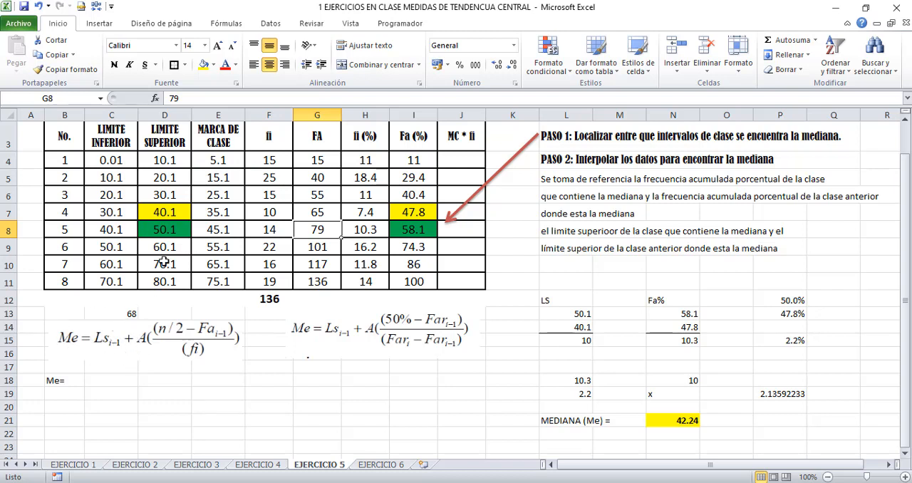
pyautogui.click(105, 379)
pyautogui.write('40.')
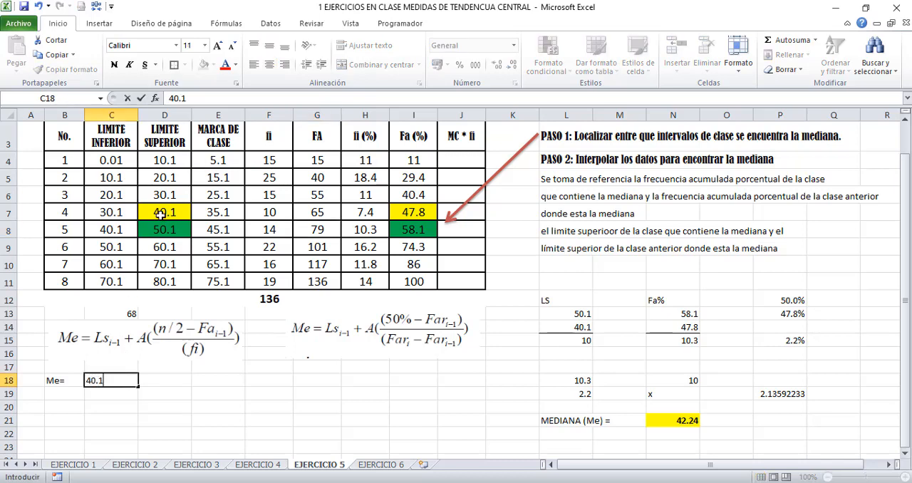
pyautogui.write('1')
pyautogui.hotkey('ctrl', 'Return')
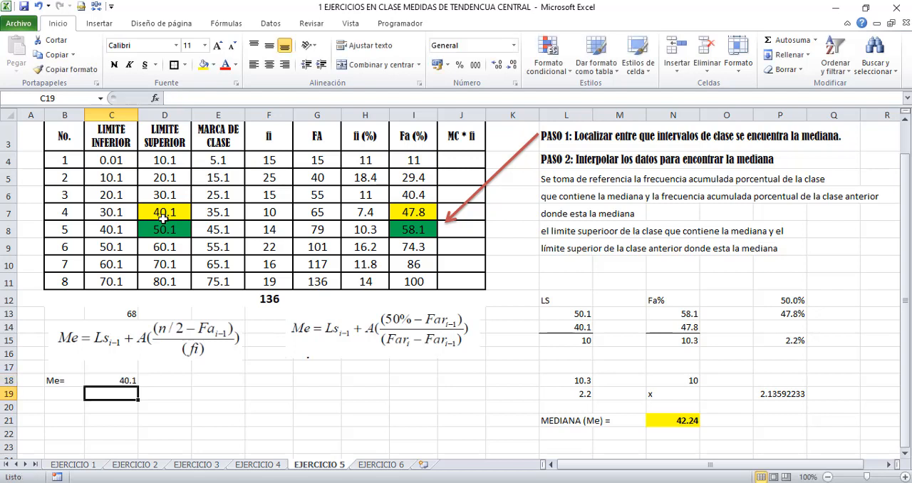
# Label cell B19, under the Me= label, as A= for the class width
pyautogui.press('Right')
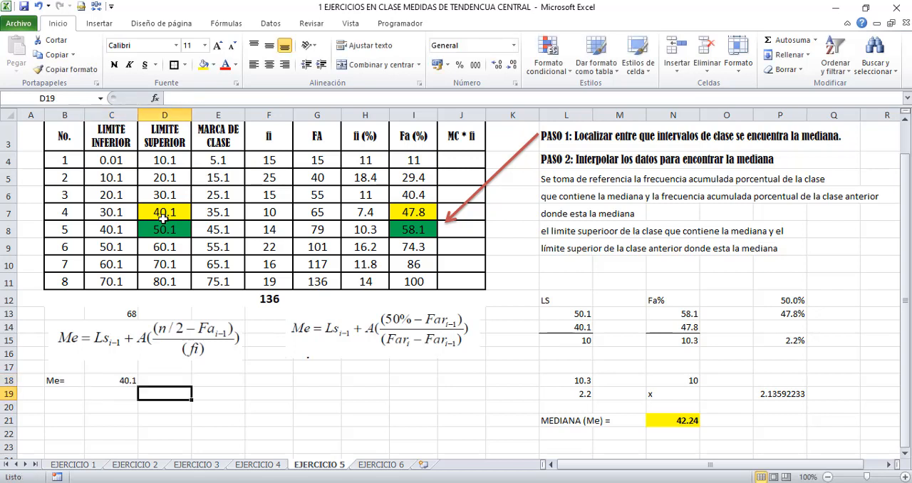
pyautogui.press('Right')
pyautogui.press('Left')
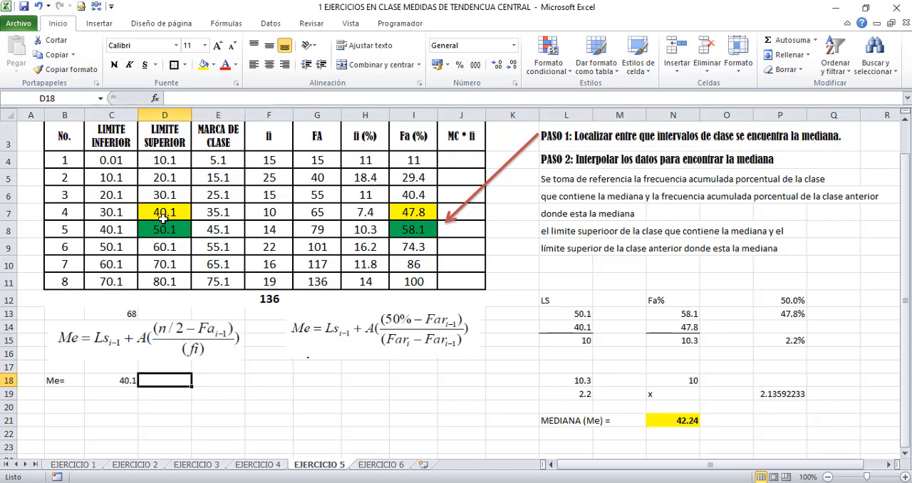
pyautogui.press('Left')
pyautogui.press('Left')
pyautogui.press('Down')
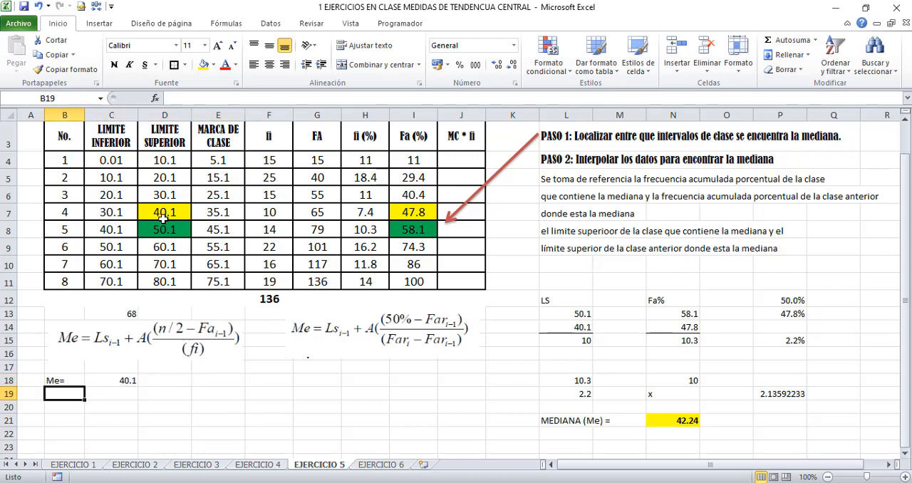
pyautogui.write('A')
pyautogui.press('Right')
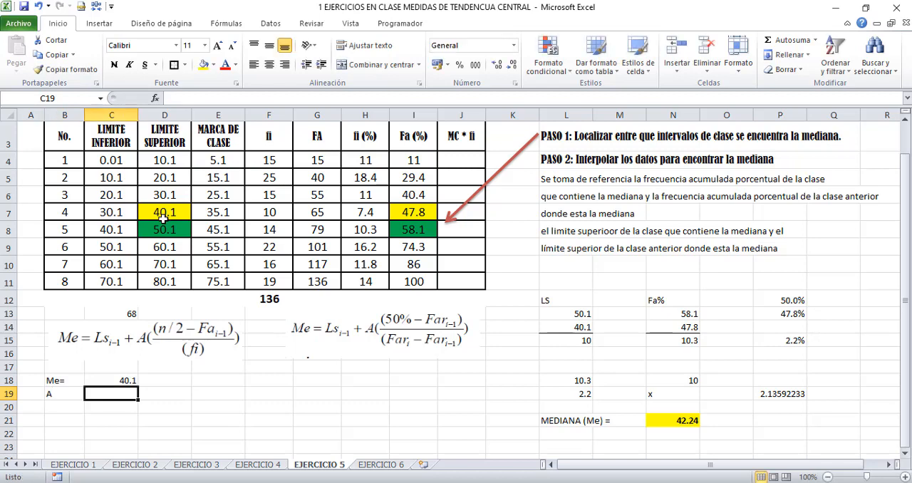
pyautogui.press('Left')
pyautogui.write('A')
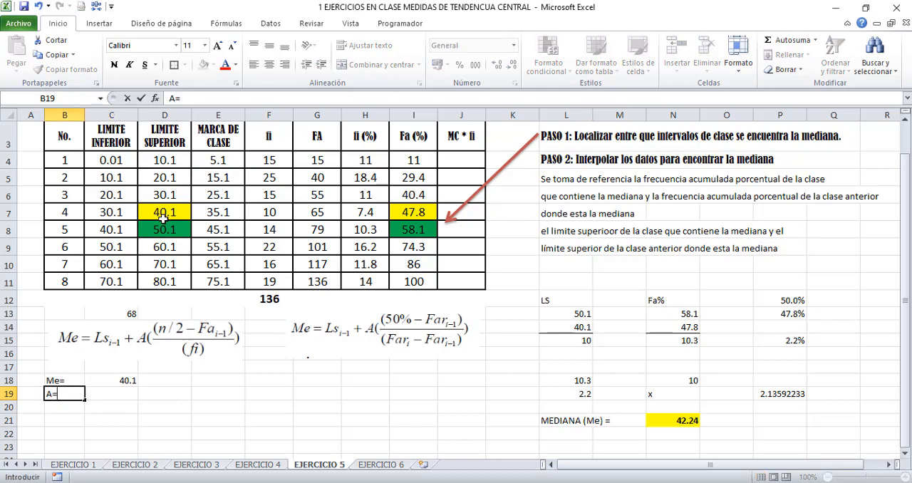
pyautogui.moveTo(117, 247)
pyautogui.mouseDown()
pyautogui.moveTo(146, 249)
pyautogui.moveTo(122, 249)
pyautogui.mouseUp()
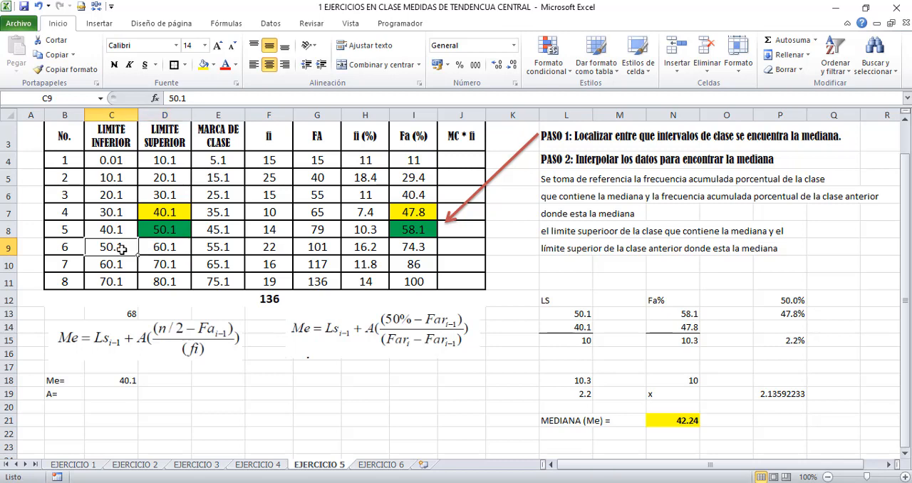
# Enter 10 as the class width in C19
pyautogui.click(97, 400)
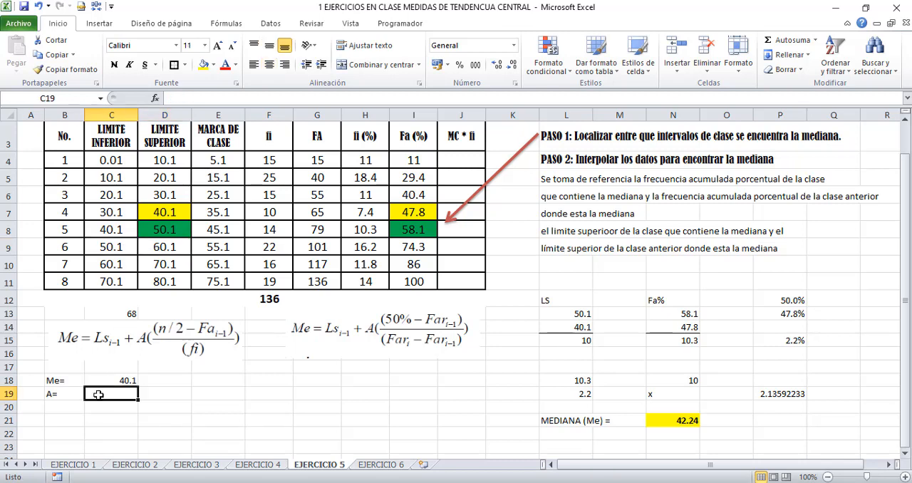
pyautogui.write('10')
pyautogui.press('Right')
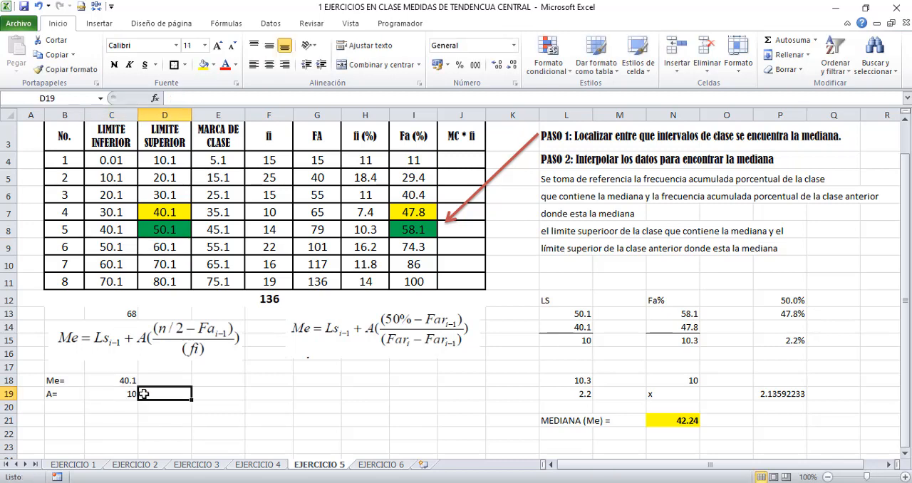
# Calculate the class width in C19 from the class 6 limits with =D9-C9
pyautogui.click(131, 393)
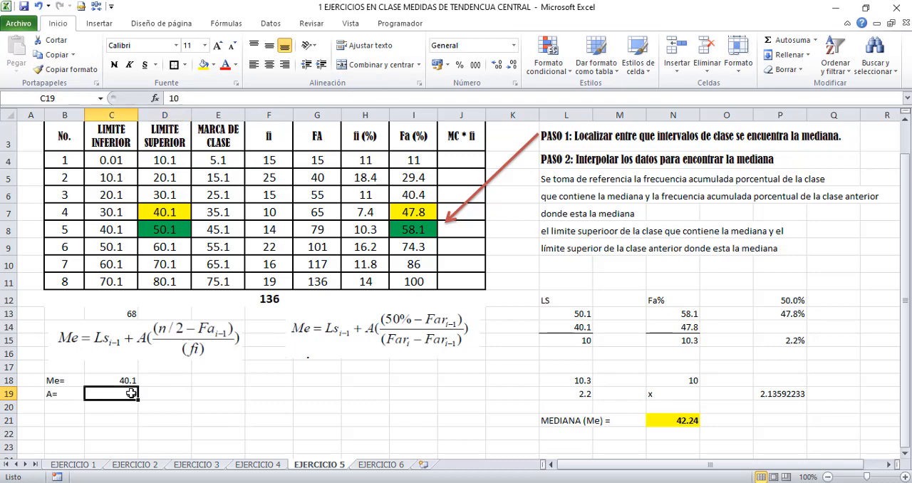
pyautogui.write('=')
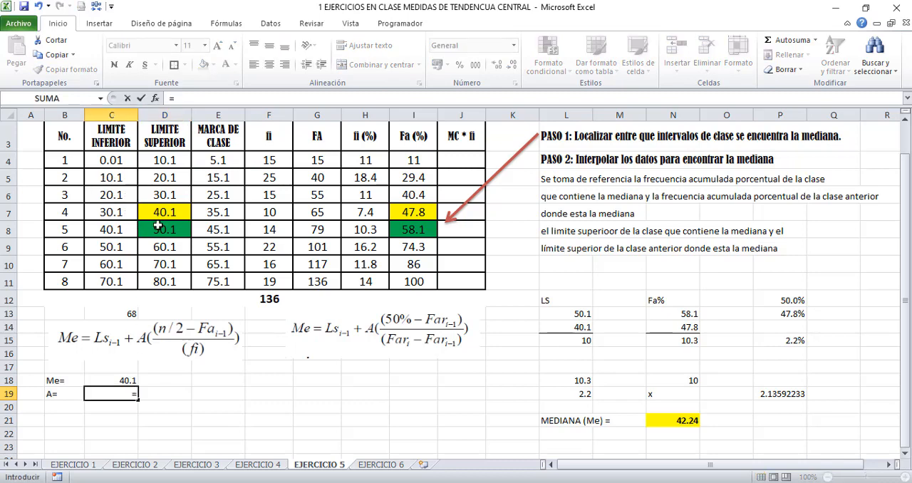
pyautogui.click(153, 247)
pyautogui.write('-')
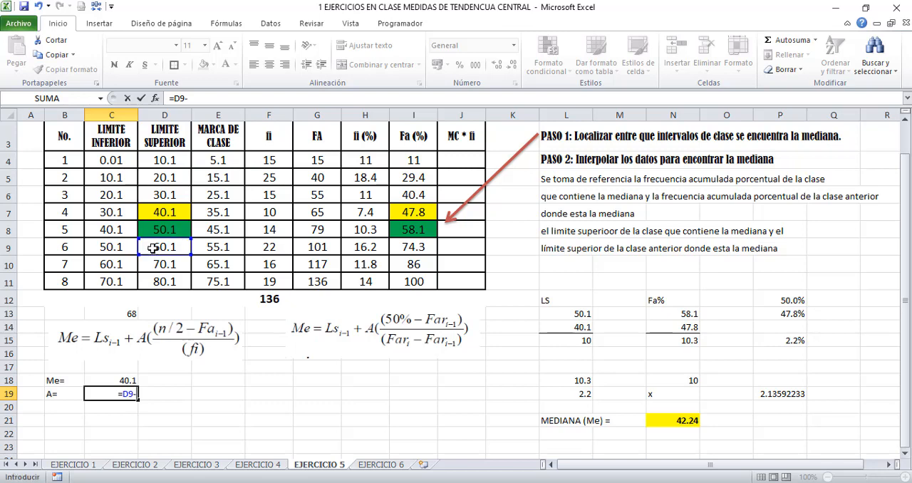
pyautogui.click(114, 247)
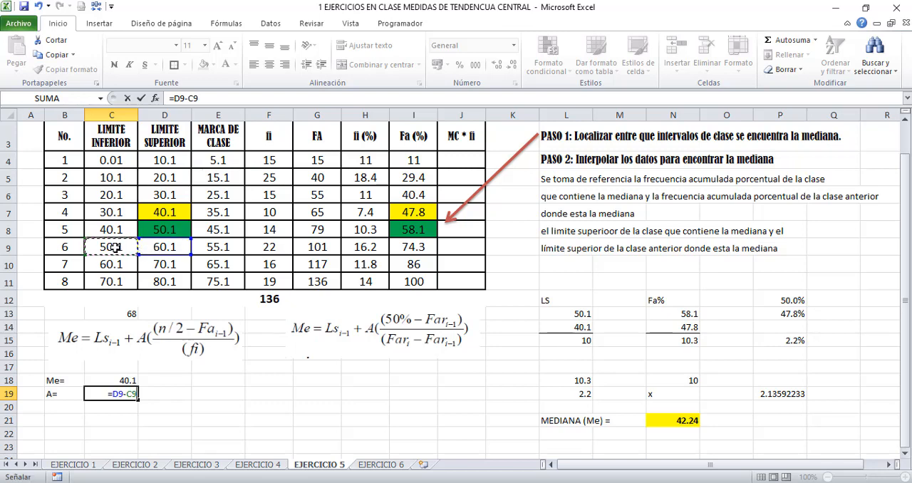
pyautogui.press('Return')
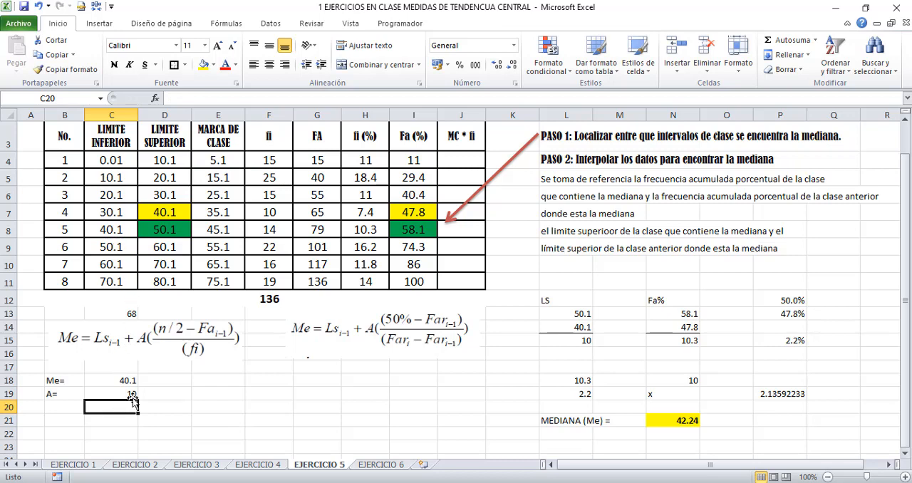
# Label B20 as n/2 = and calculate it in C20 with =F12/2
pyautogui.click(58, 405)
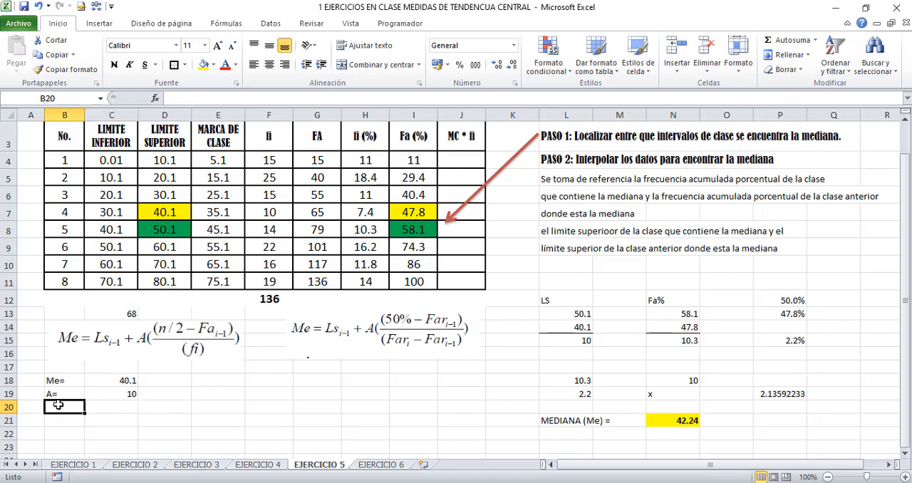
pyautogui.write('n/2 =')
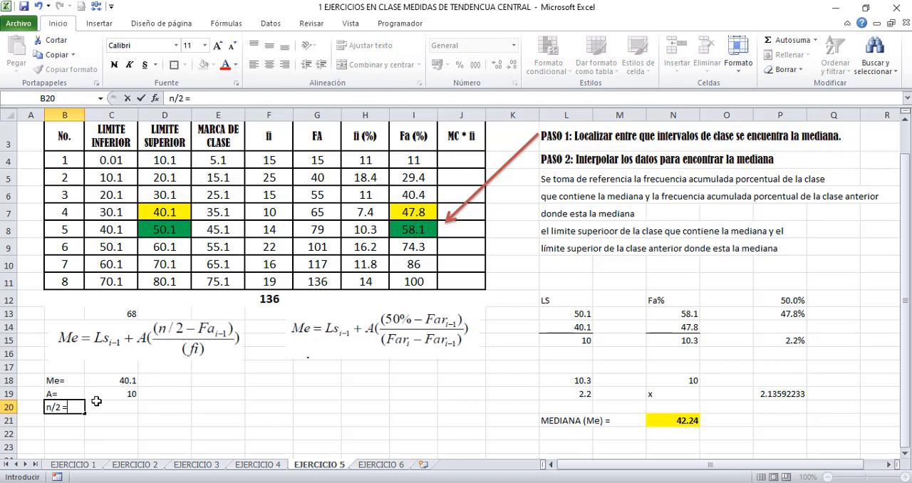
pyautogui.click(105, 407)
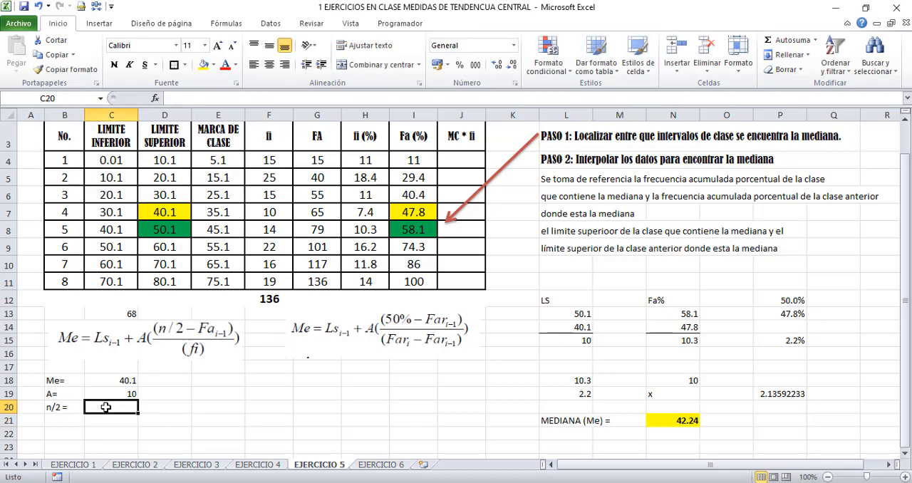
pyautogui.write('=')
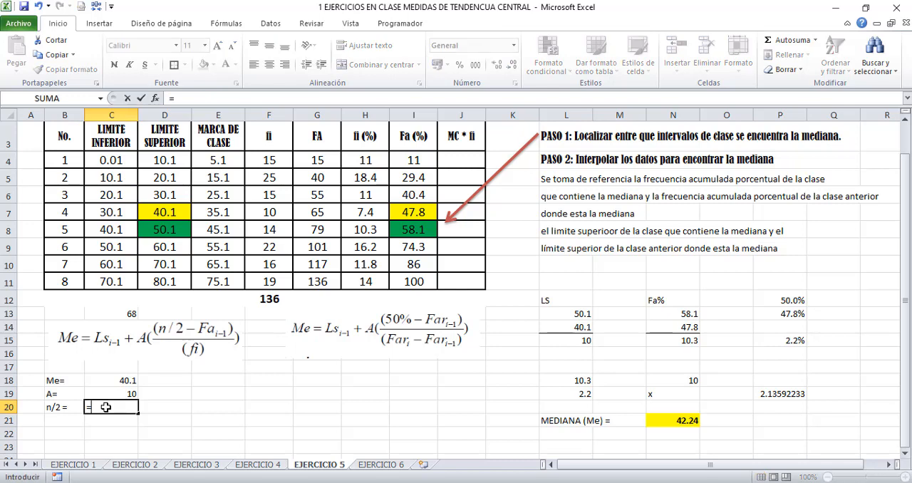
pyautogui.click(274, 299)
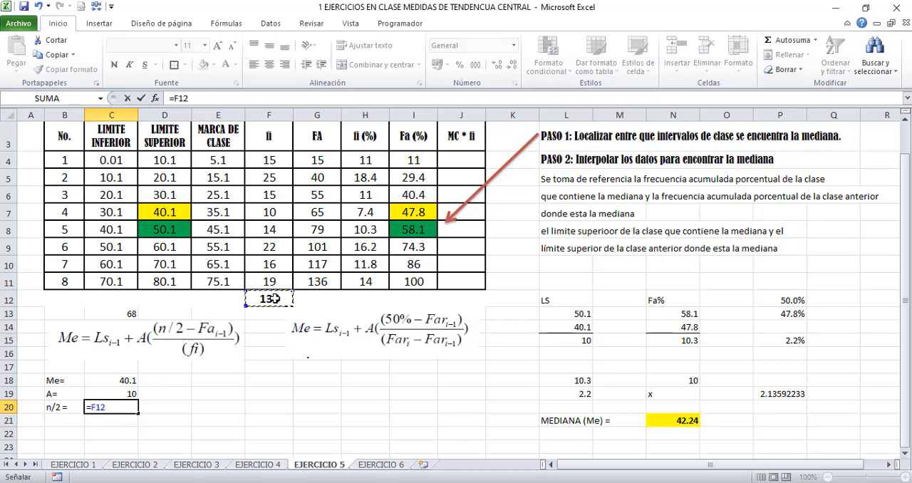
pyautogui.write('/2')
pyautogui.press('Return')
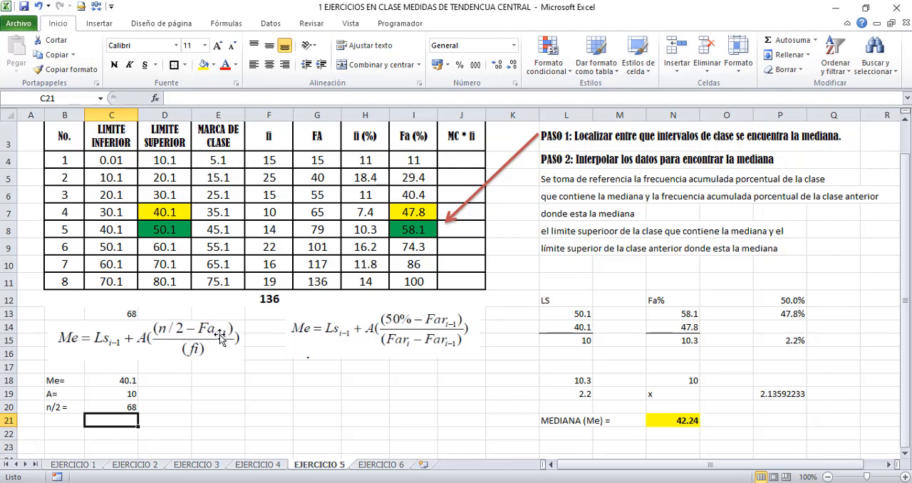
# Label B21 as Fa1-1 = and enter the previous class's cumulative frequency, 65, in C21
pyautogui.click(319, 227)
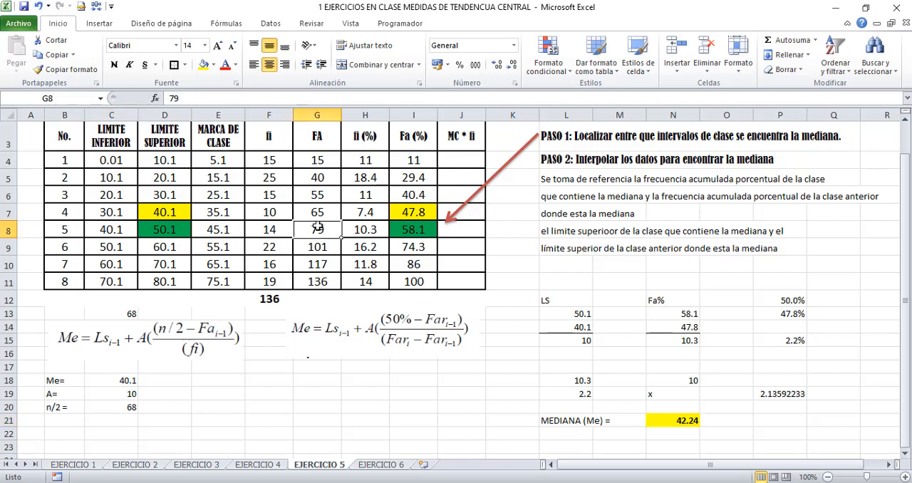
pyautogui.click(311, 208)
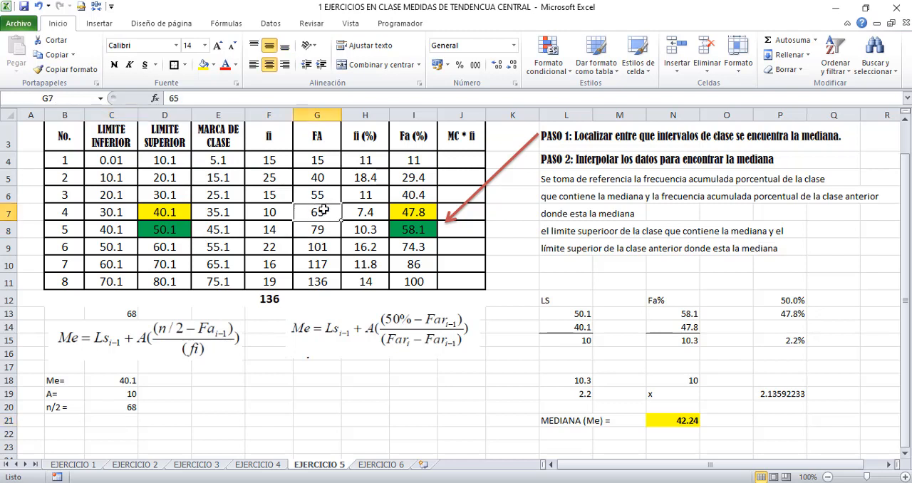
pyautogui.click(63, 419)
pyautogui.write('Fa1-1 =')
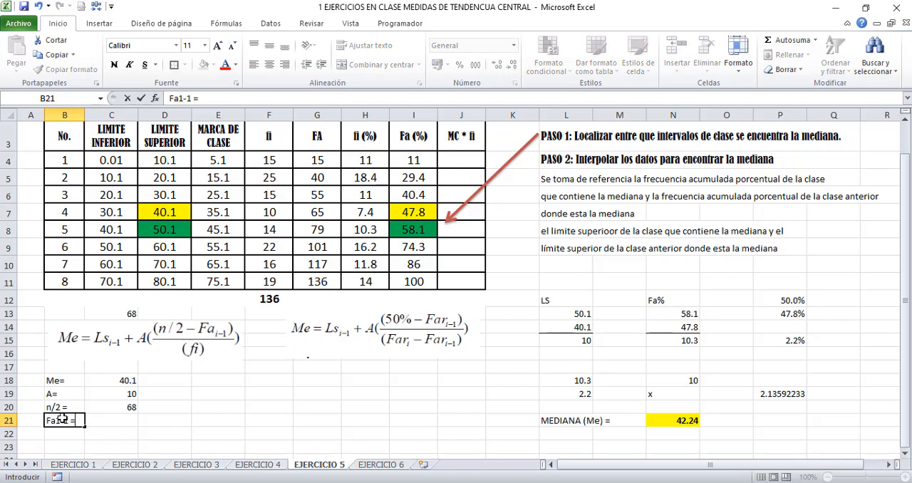
pyautogui.press('Tab')
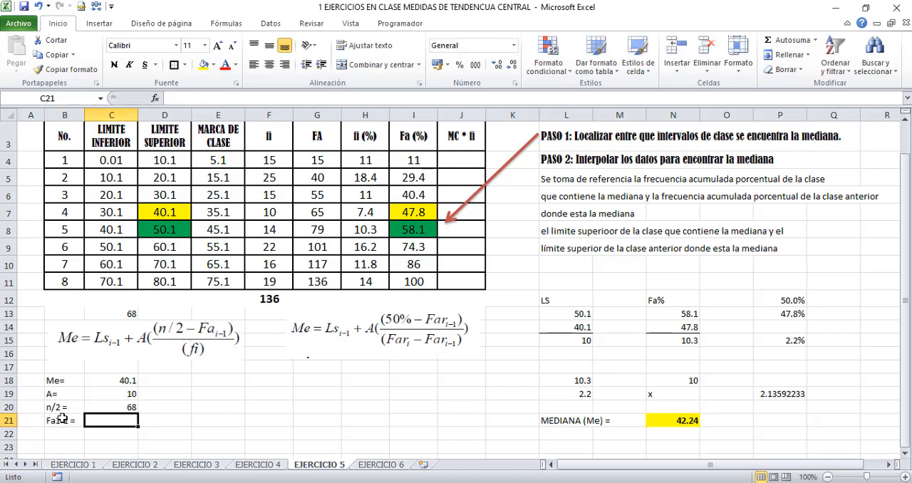
pyautogui.write('65')
pyautogui.press('Return')
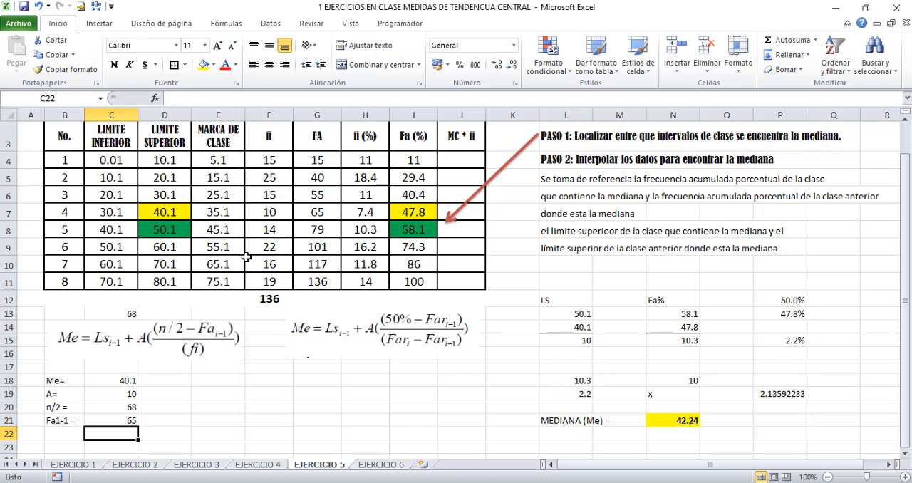
# Label B22 as fi = and enter the median class frequency, 14, in C22
pyautogui.press('Left')
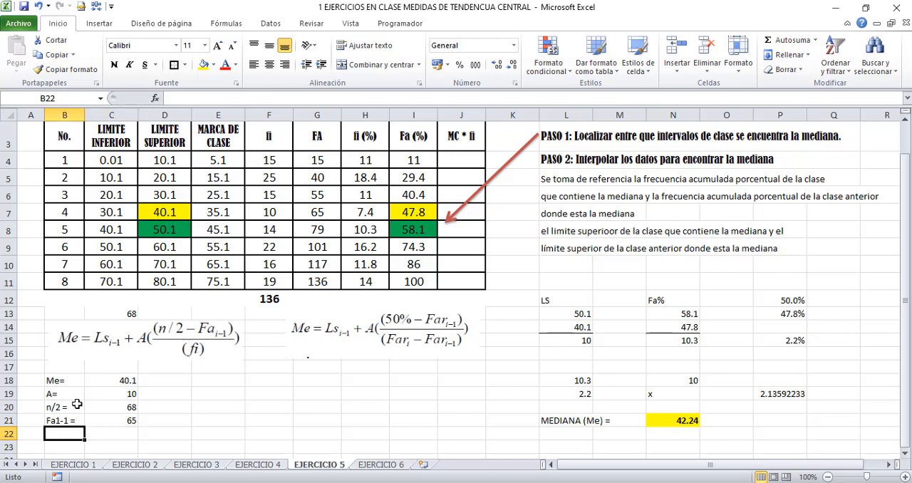
pyautogui.write('fi =')
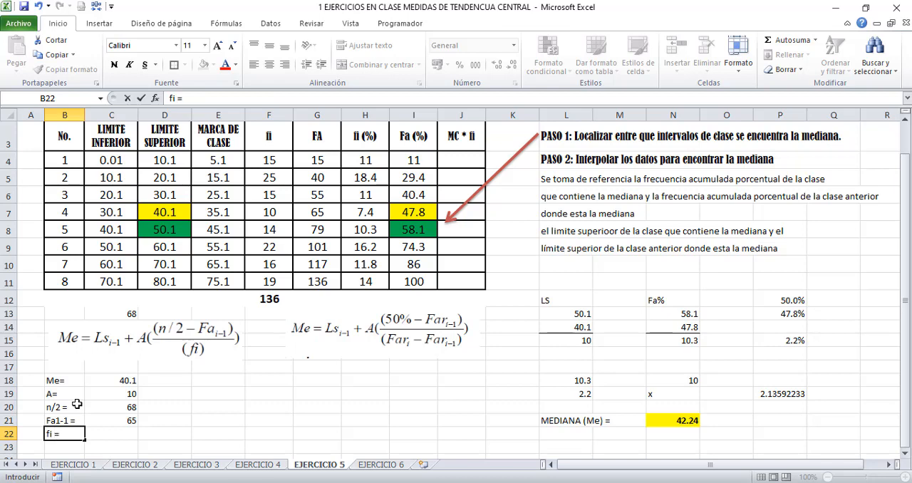
pyautogui.press('Right')
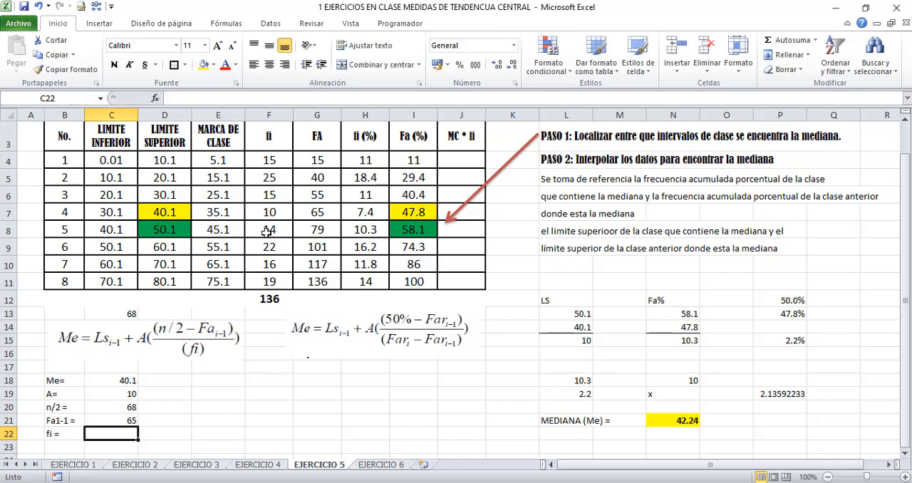
pyautogui.write('14')
pyautogui.press('Right')
pyautogui.press('Right')
# Start the n/2 median formula in E19 with the interpolation term ((C20-C21)/C22)*C19
pyautogui.press('Up')
pyautogui.press('Up')
pyautogui.press('Up')
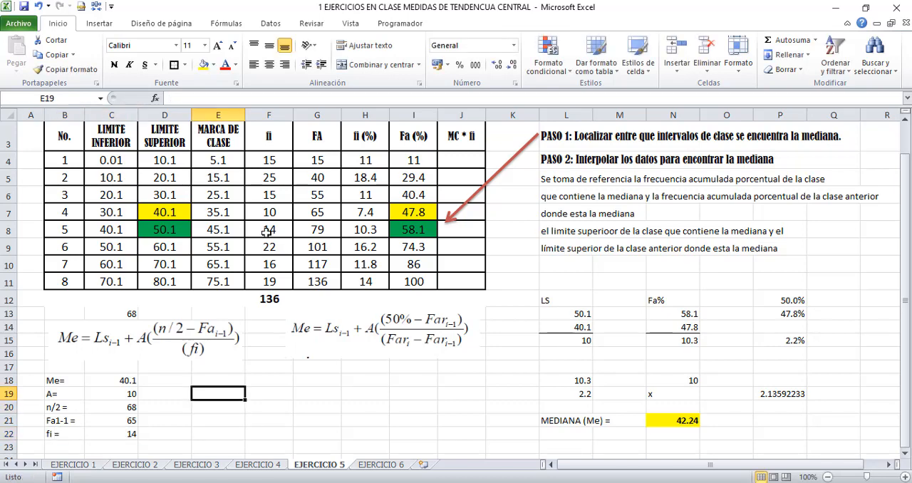
pyautogui.write('=')
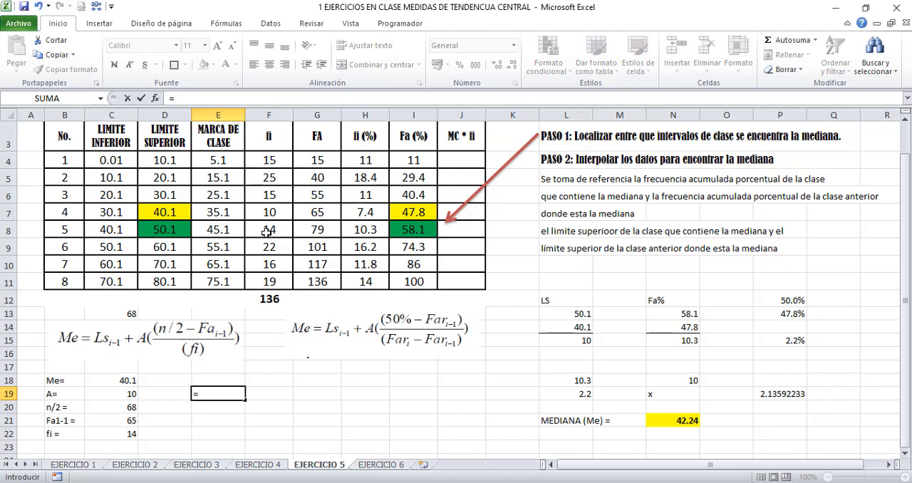
pyautogui.write('((')
pyautogui.click(124, 408)
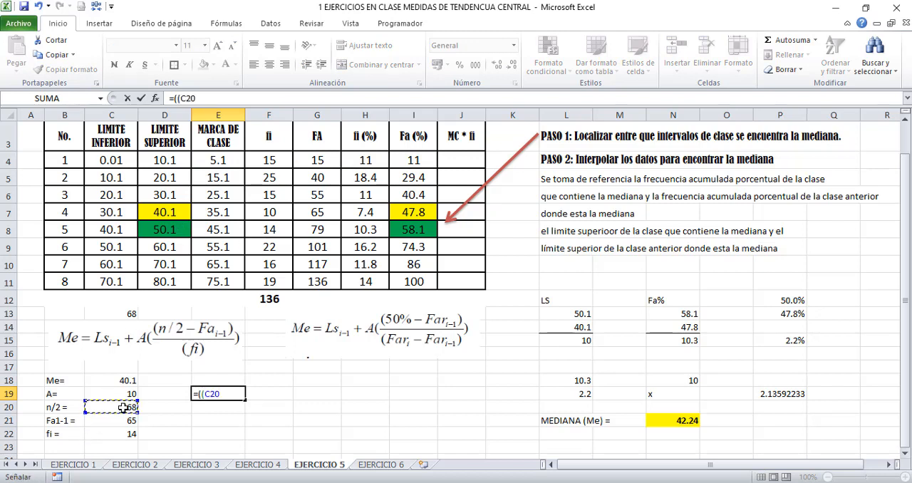
pyautogui.write('-')
pyautogui.click(123, 420)
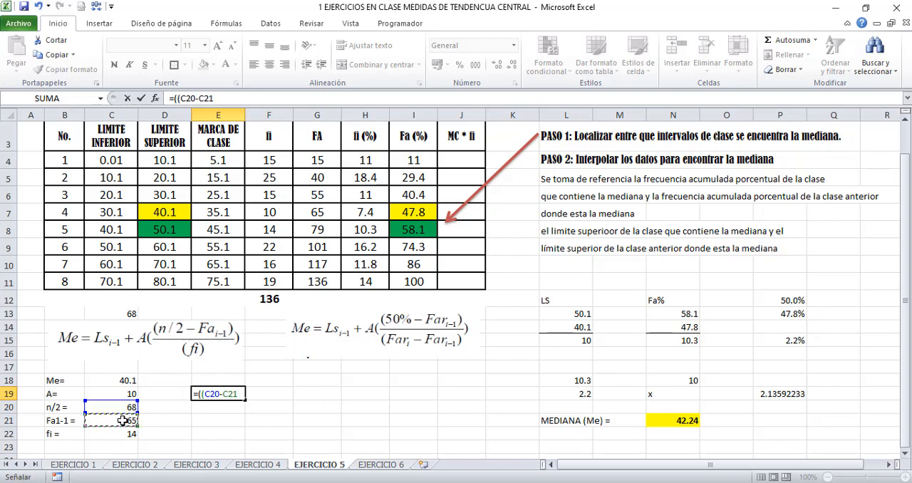
pyautogui.write(')/')
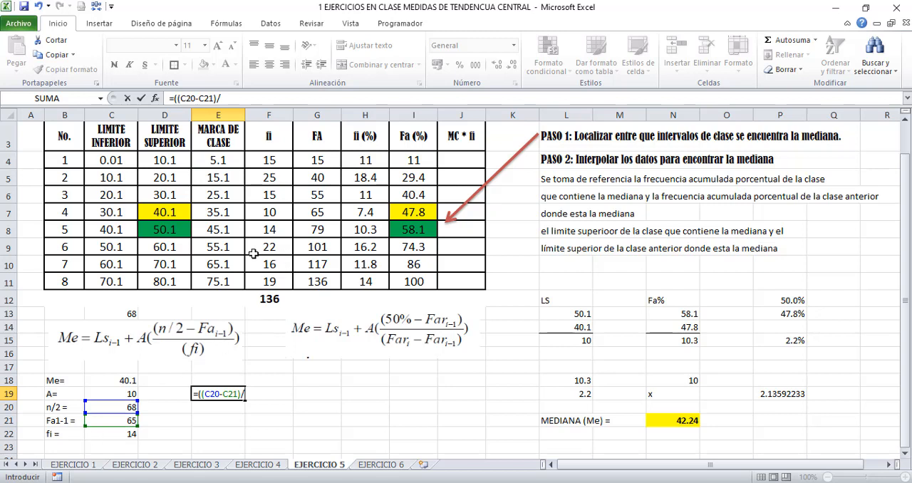
pyautogui.click(119, 435)
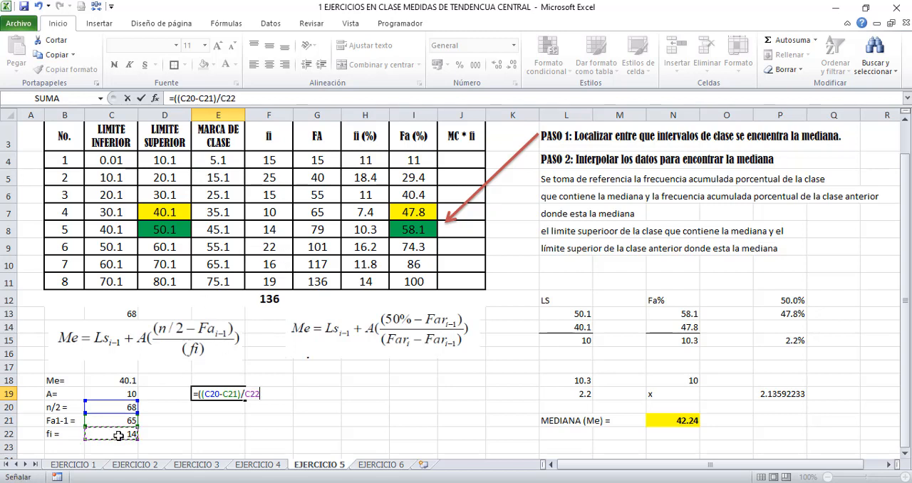
pyautogui.write(')*')
pyautogui.click(122, 394)
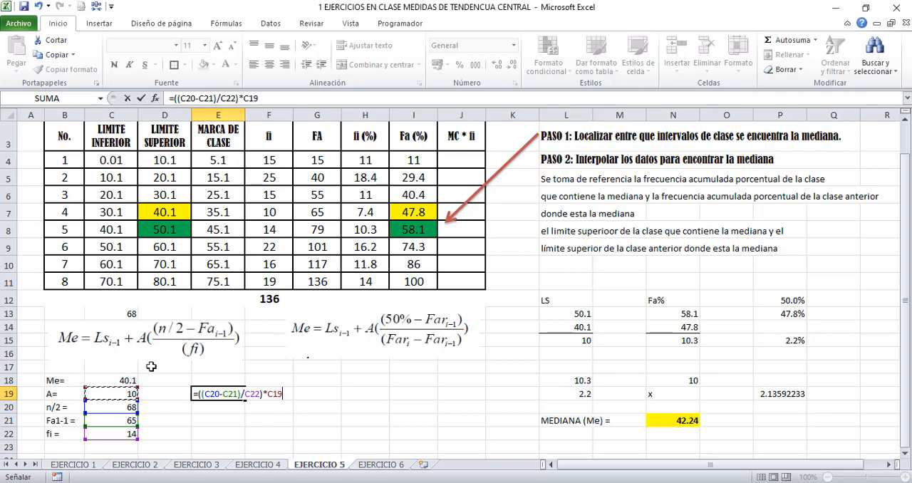
# Enclose the E19 term in parentheses and add the lower limit, completing the formula as =(((C20-C21)/C22)*C19)+C18
pyautogui.click(196, 394)
pyautogui.write('(')
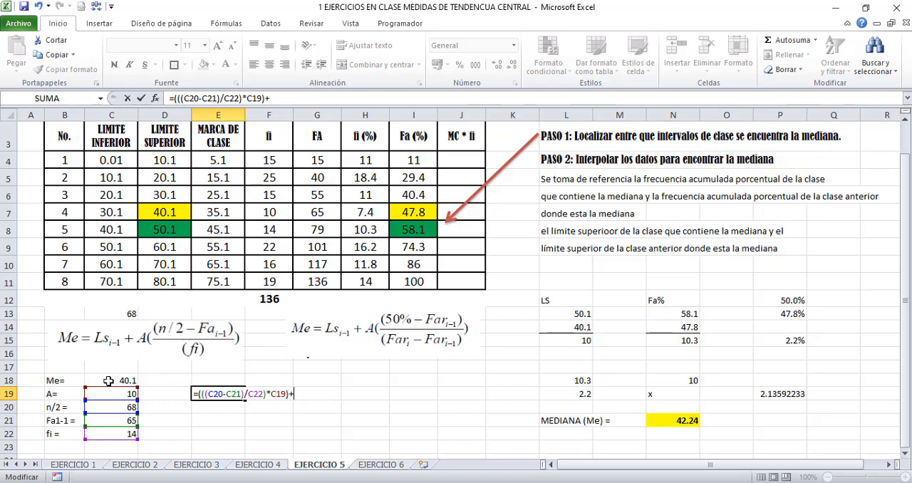
pyautogui.click(108, 382)
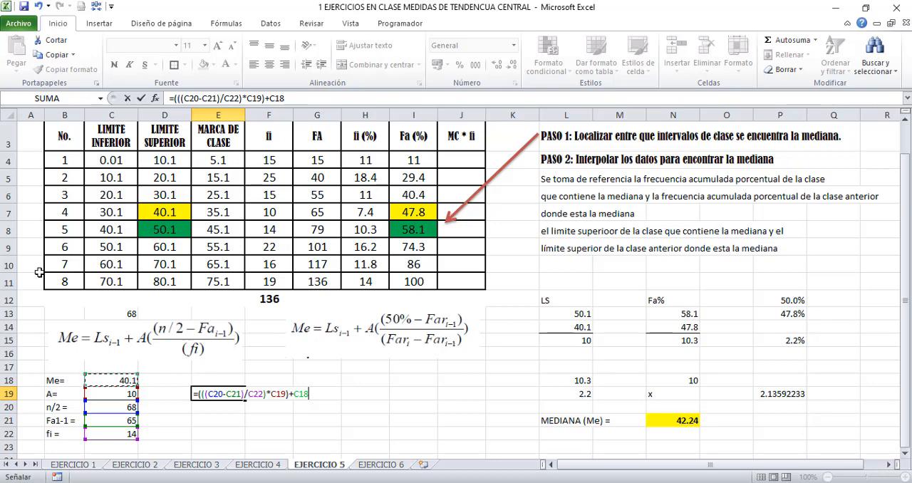
pyautogui.press('Return')
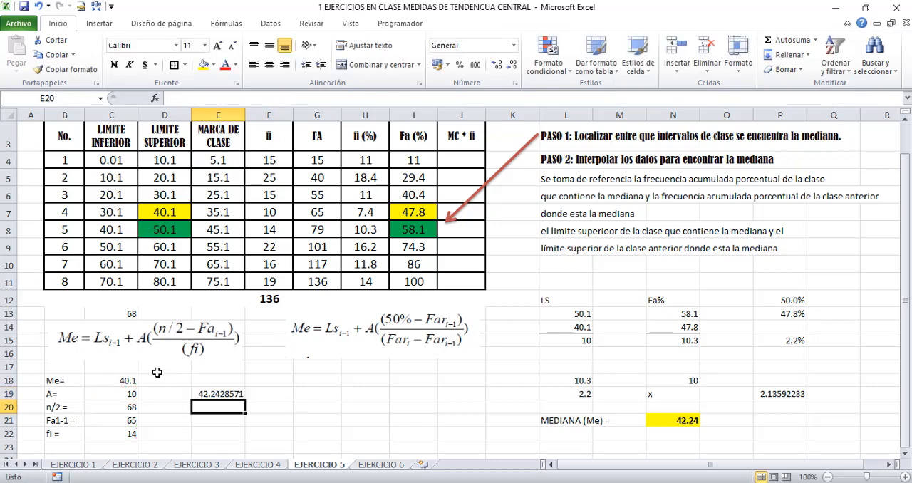
# Format the median in E19 with two decimals, a yellow fill and a thick outline border
pyautogui.click(202, 394)
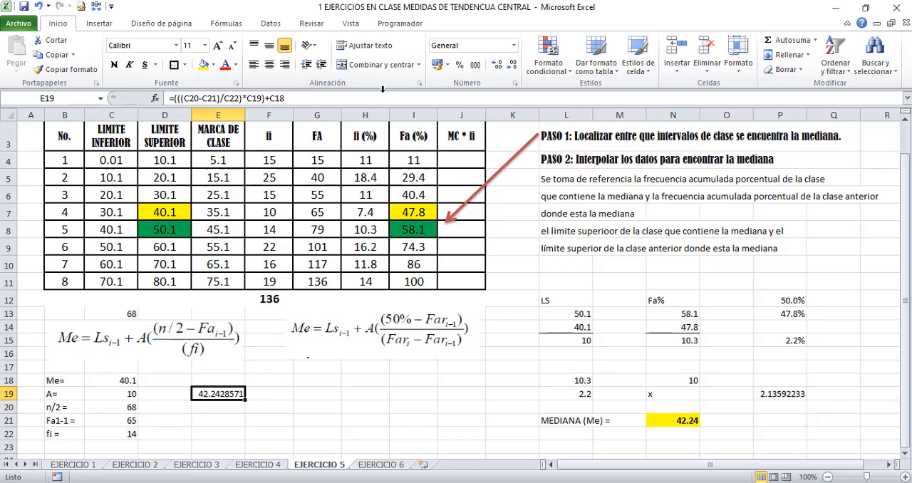
pyautogui.click(518, 64)
pyautogui.click(204, 65)
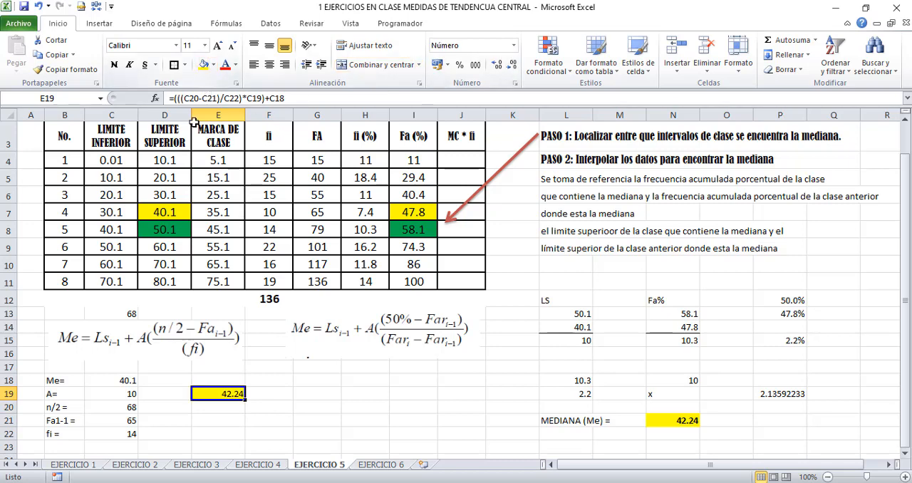
pyautogui.click(677, 420)
pyautogui.click(225, 392)
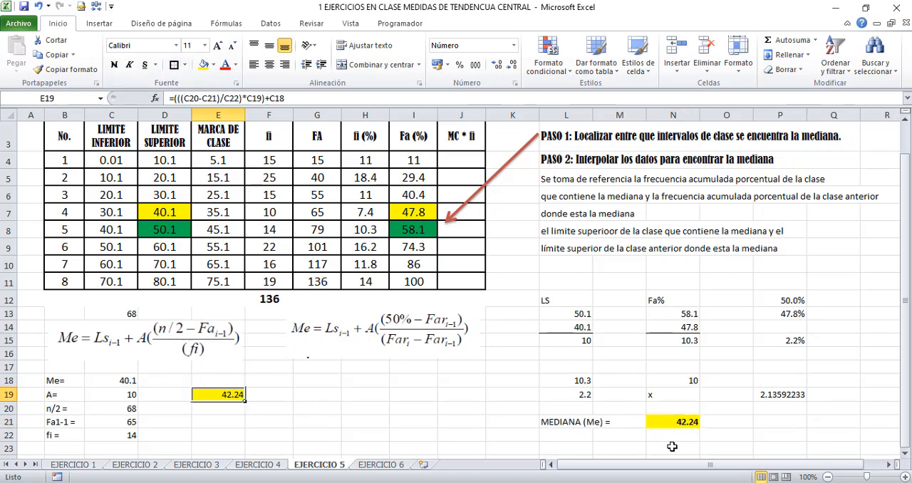
# Review the interpolated median in N21 and compare the formula in H24 with the pictured 50% median formula
pyautogui.click(680, 419)
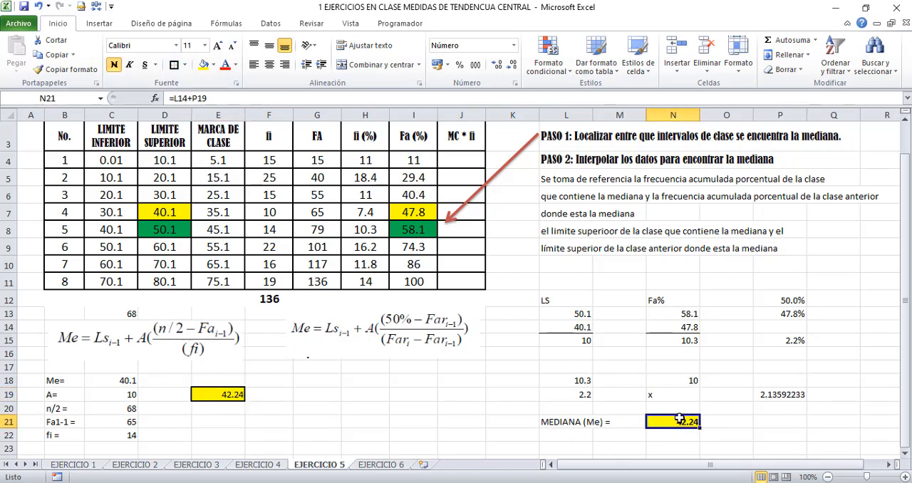
pyautogui.click(330, 342)
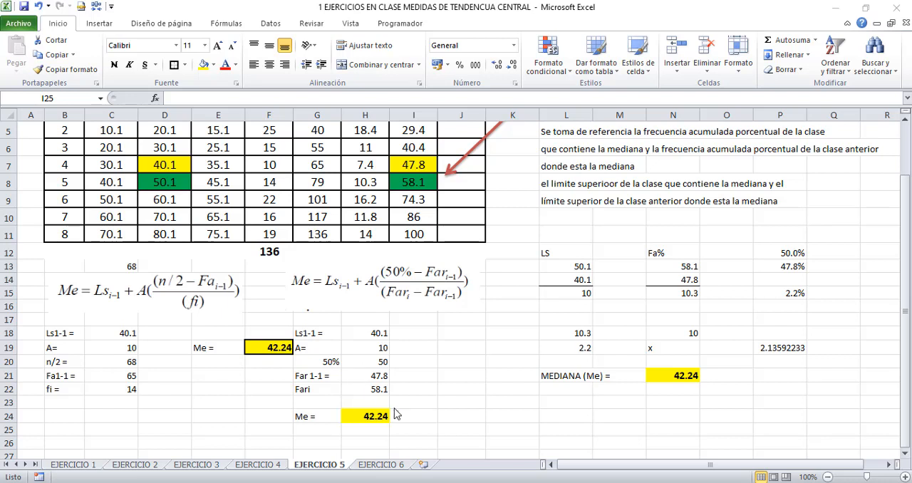
pyautogui.click(361, 417)
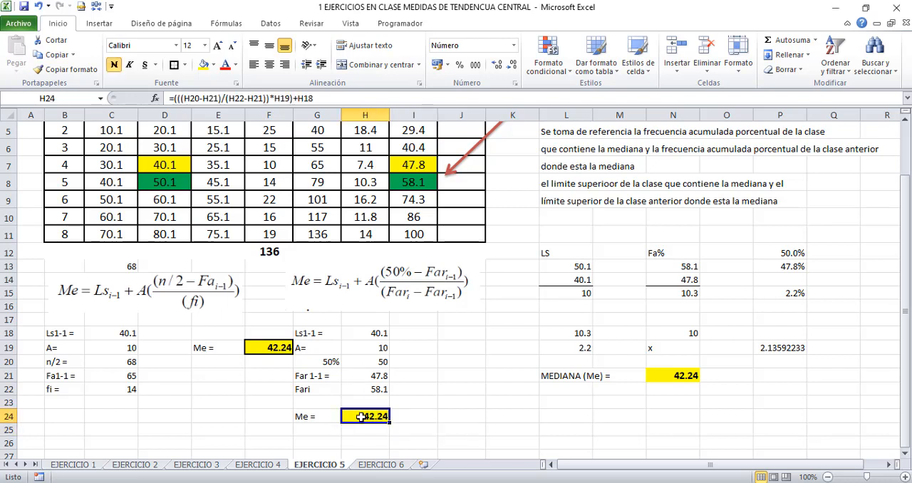
pyautogui.doubleClick(361, 417)
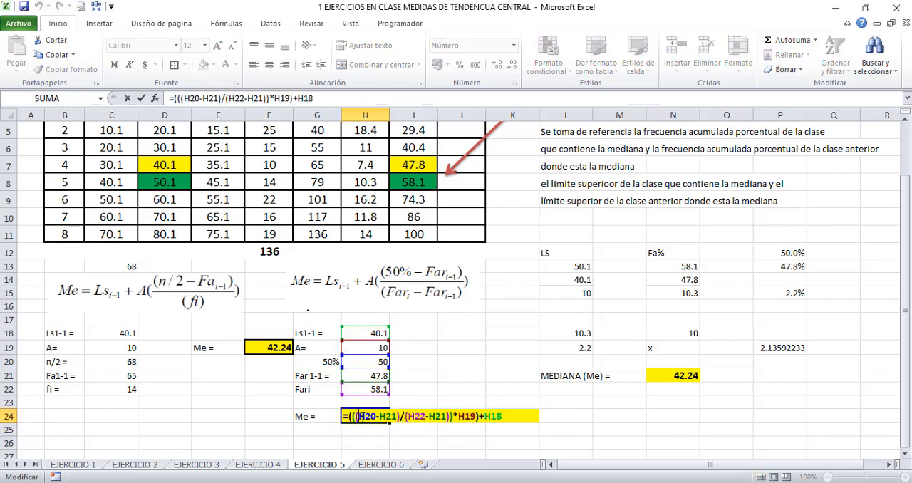
pyautogui.click(341, 275)
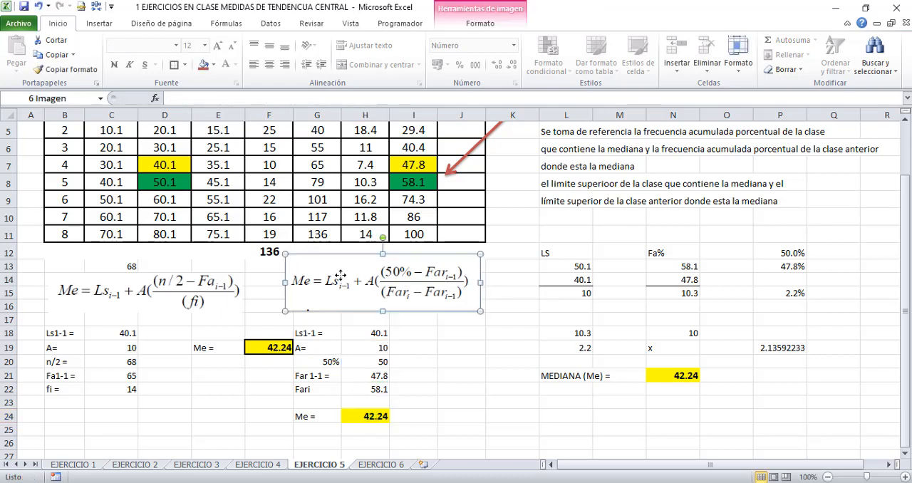